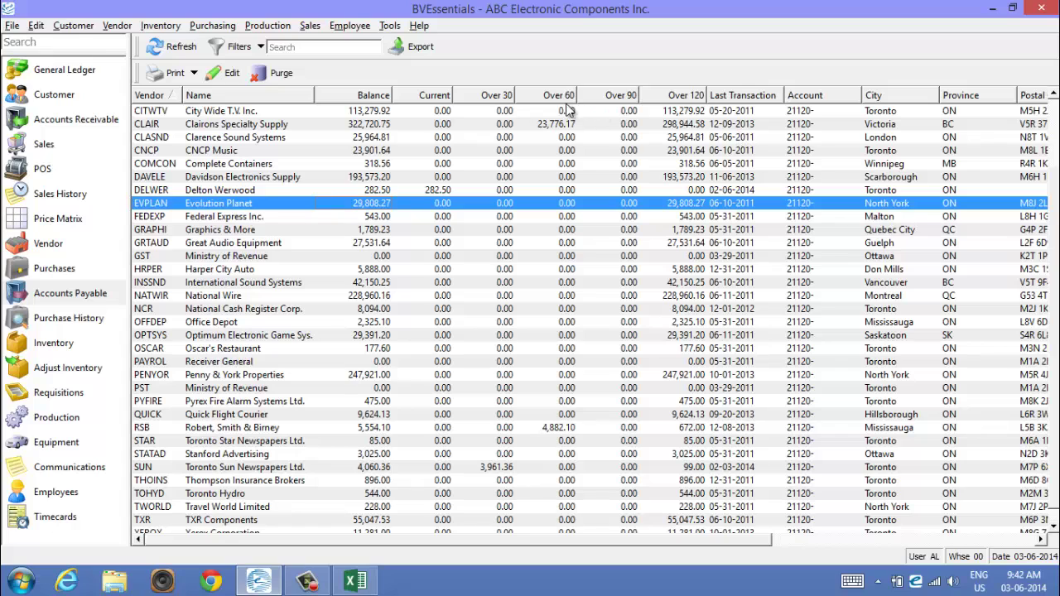
Show the column chooser for the accounts payable vendor list and close it without changing any columns
right_click(547, 96)
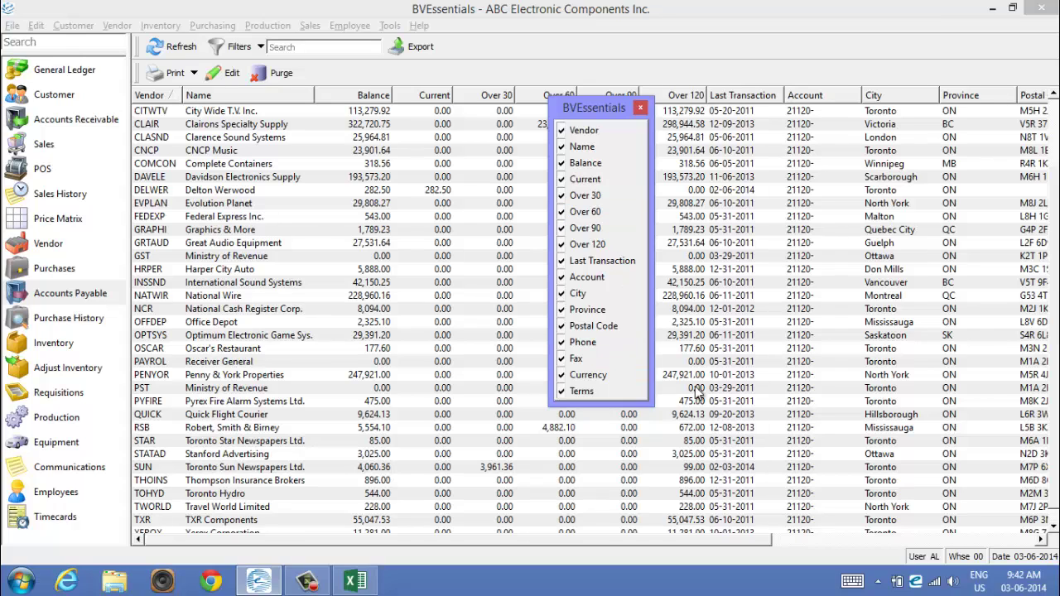
left_click(797, 333)
left_click(830, 226)
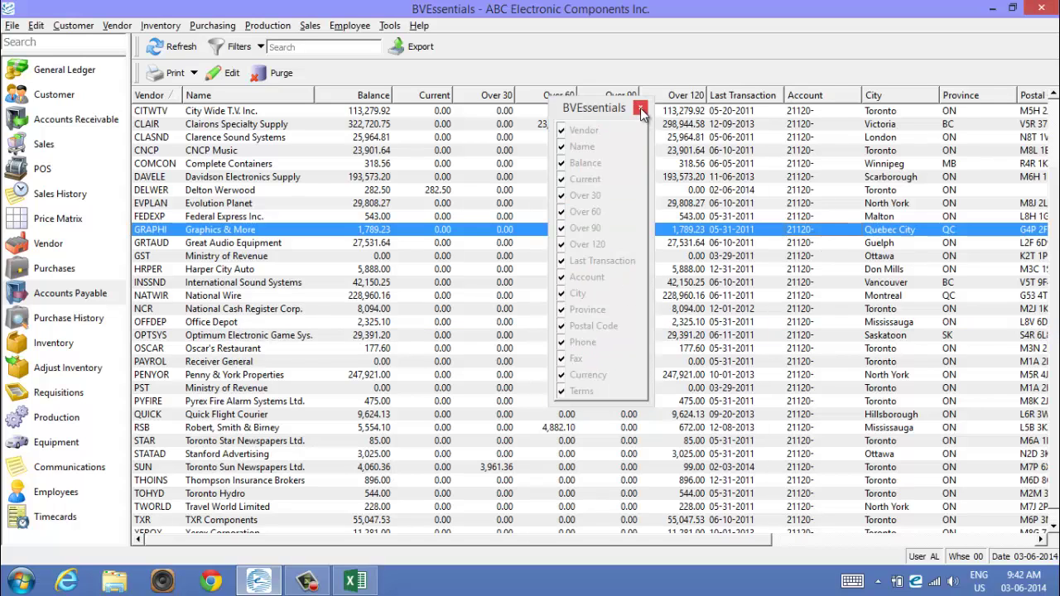
left_click(641, 108)
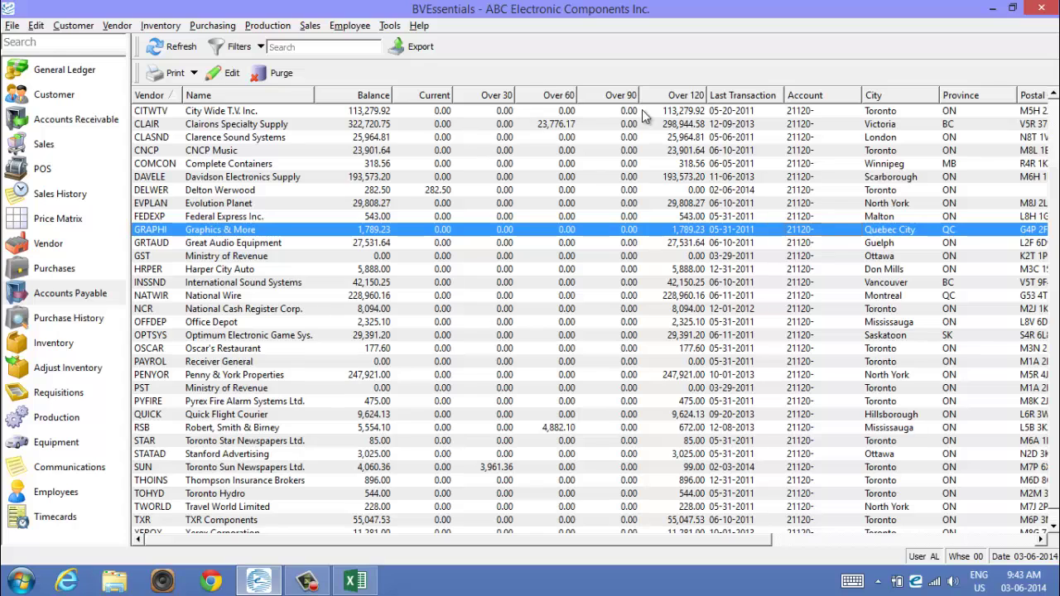
Sort the vendor list by Over 120 in descending order and widen the Over 120 column
left_click(694, 101)
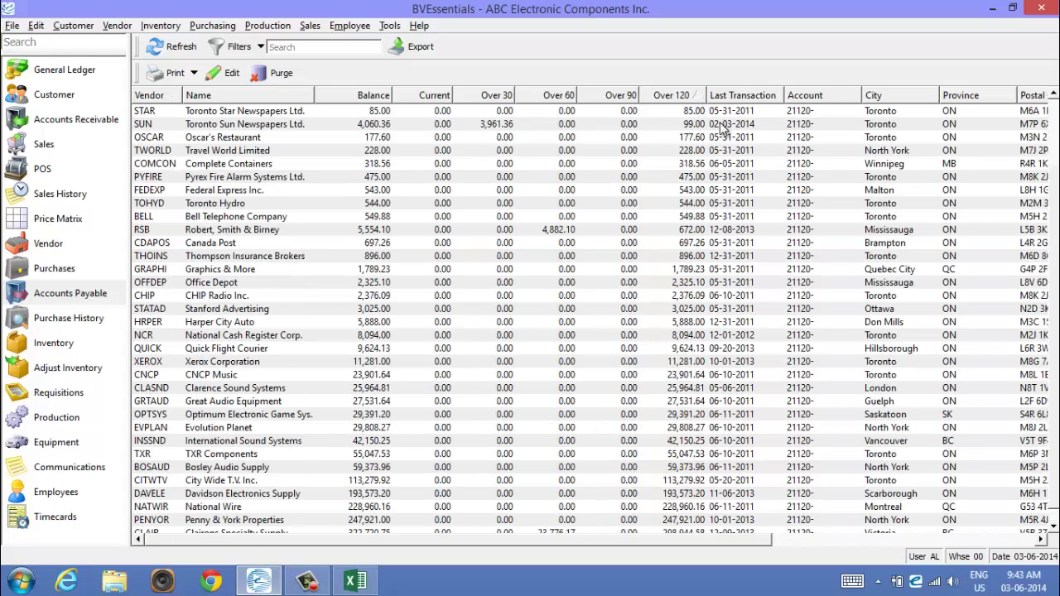
left_click(680, 102)
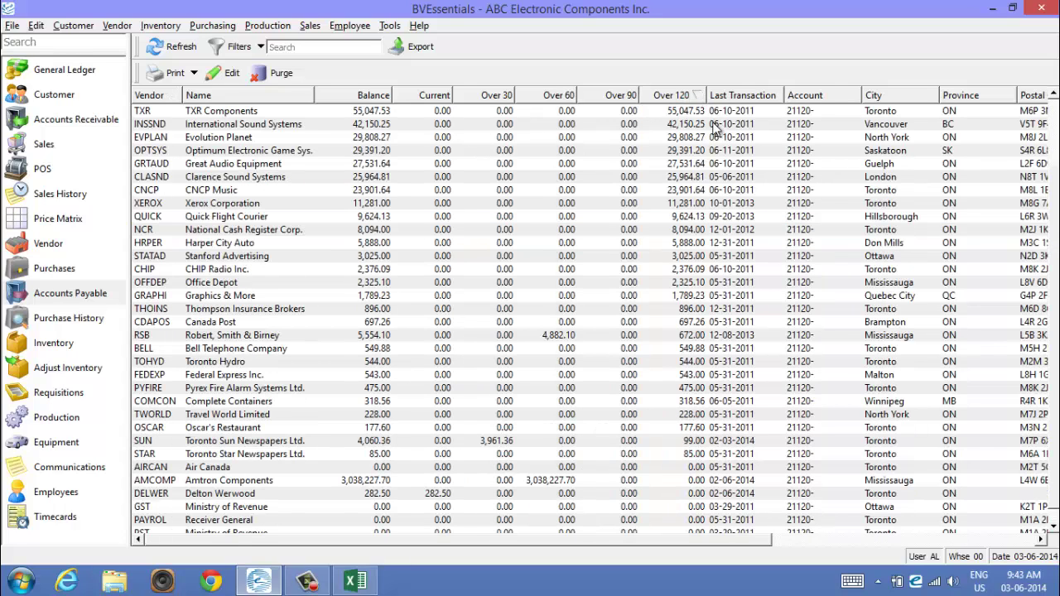
left_click_drag(705, 93, 736, 94)
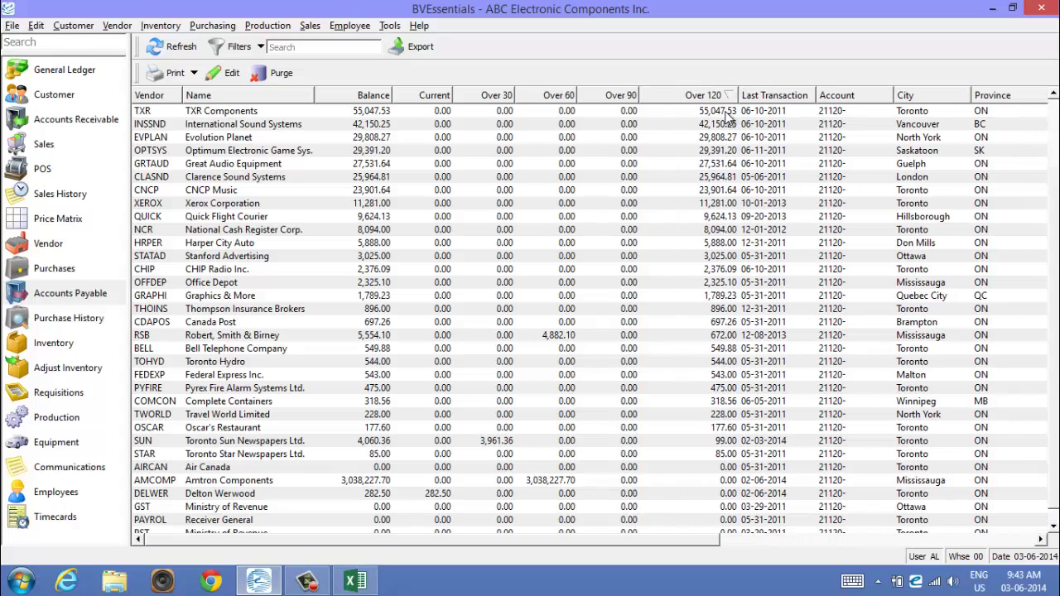
left_click(688, 123)
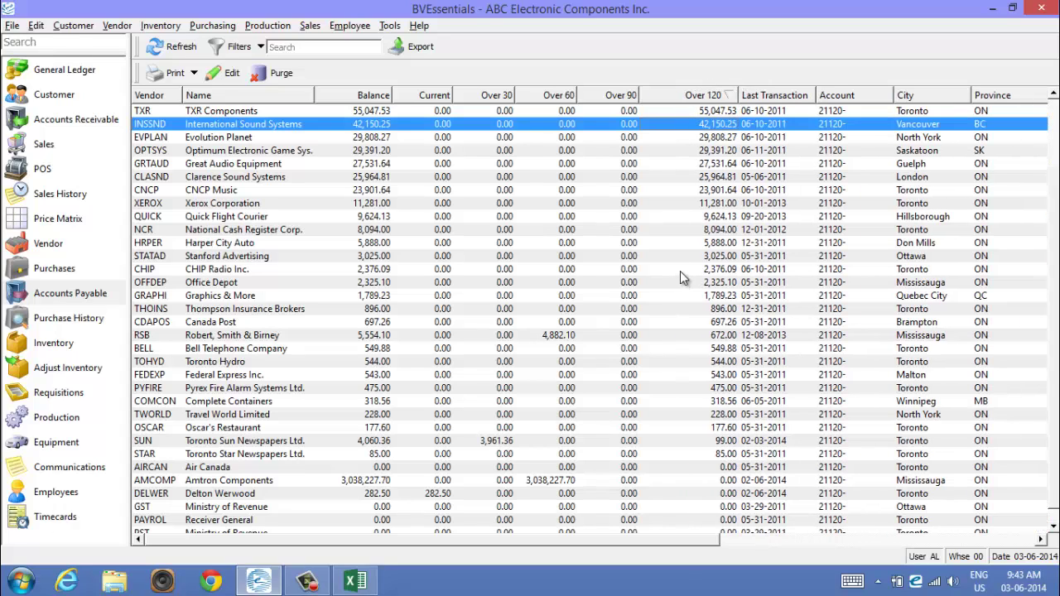
Filter the vendor list to rows where Over 120 is not 0.00, and turn the filter off again
left_click(260, 46)
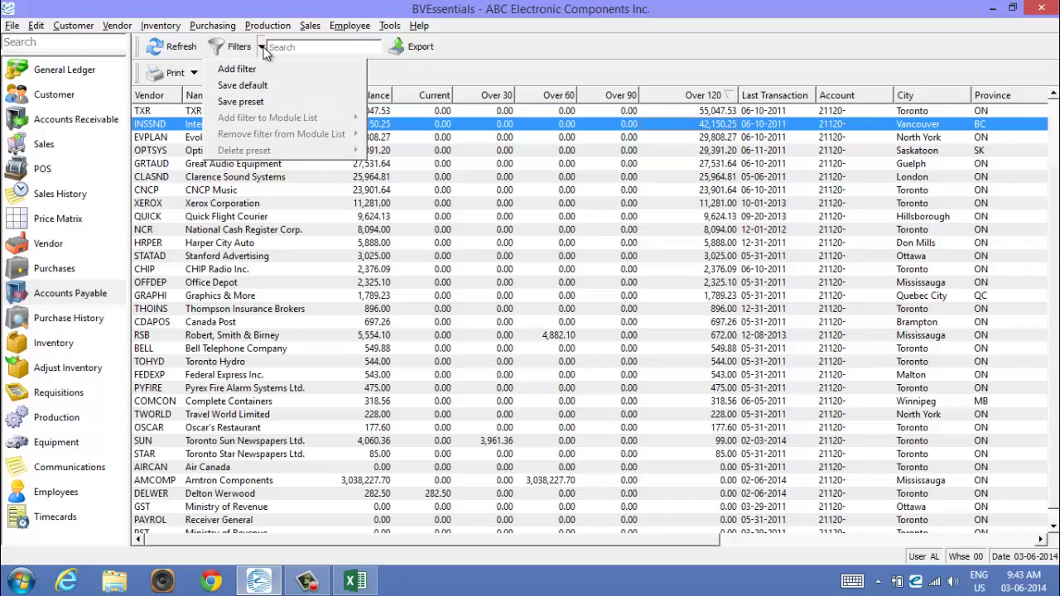
left_click(239, 69)
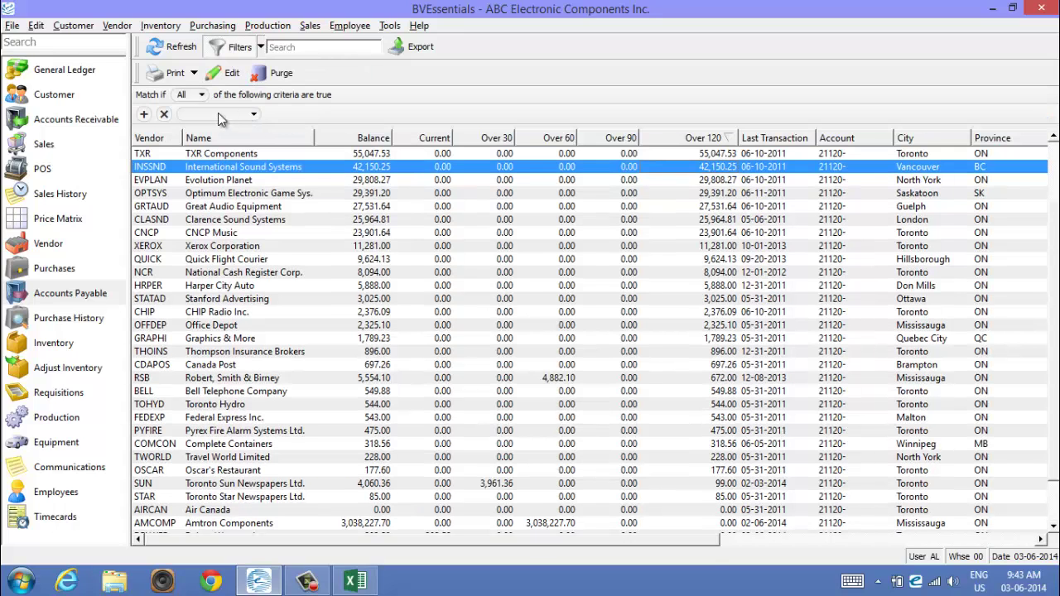
left_click(218, 113)
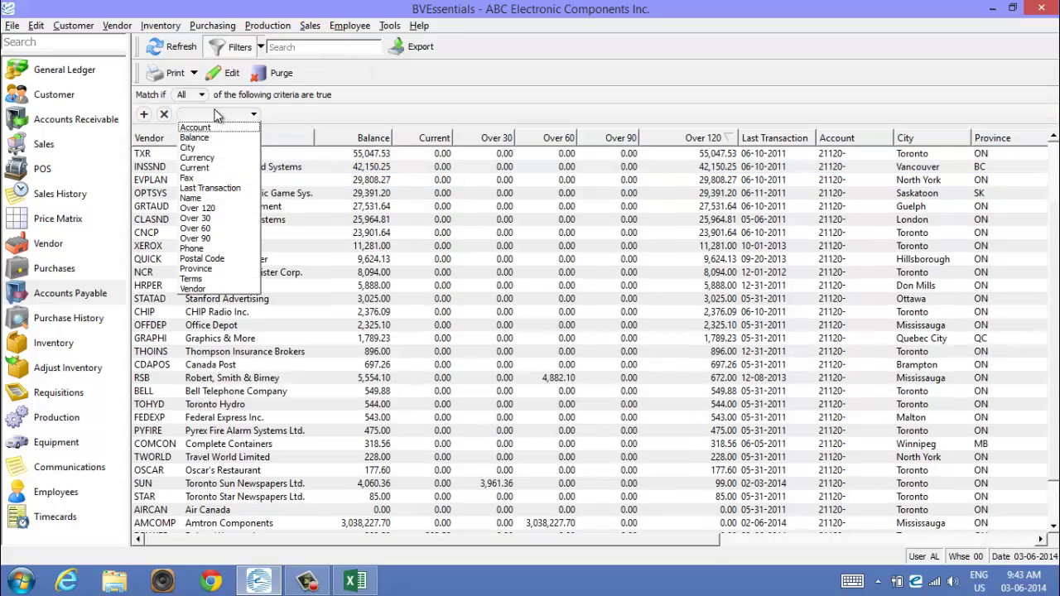
left_click(211, 208)
left_click(294, 114)
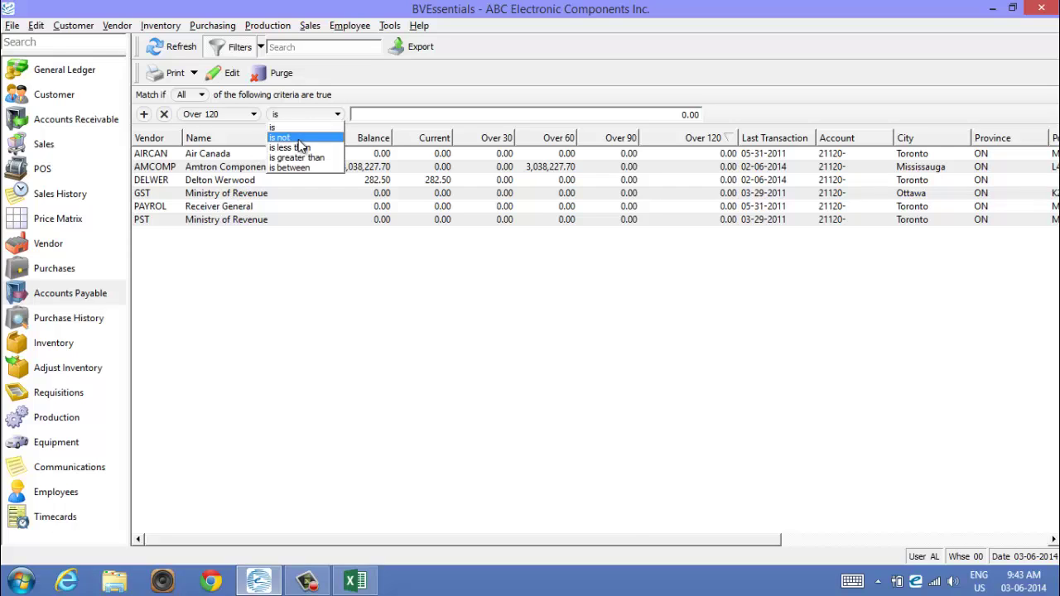
left_click(298, 139)
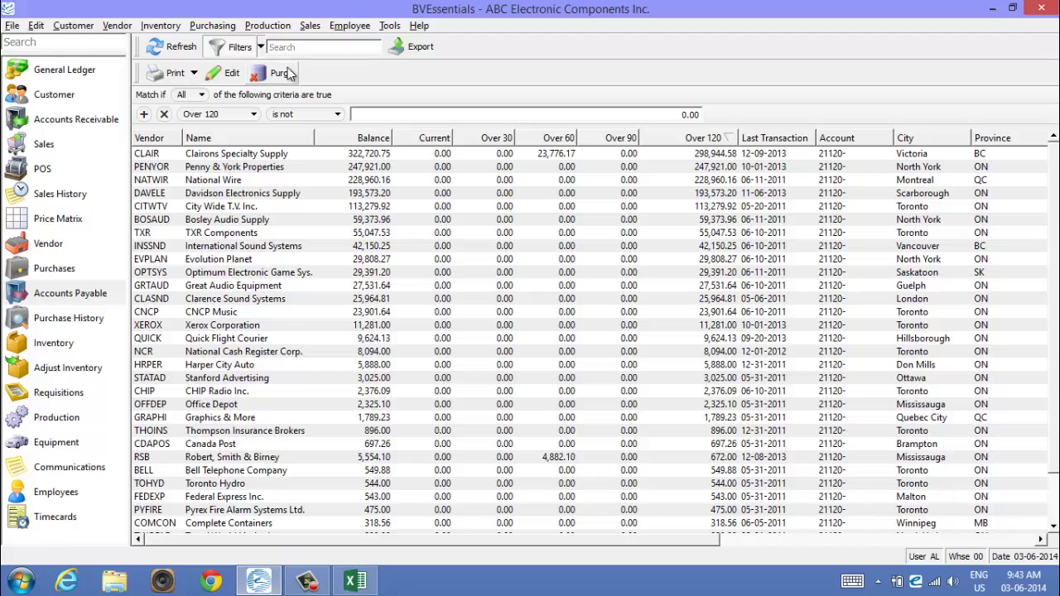
left_click(226, 50)
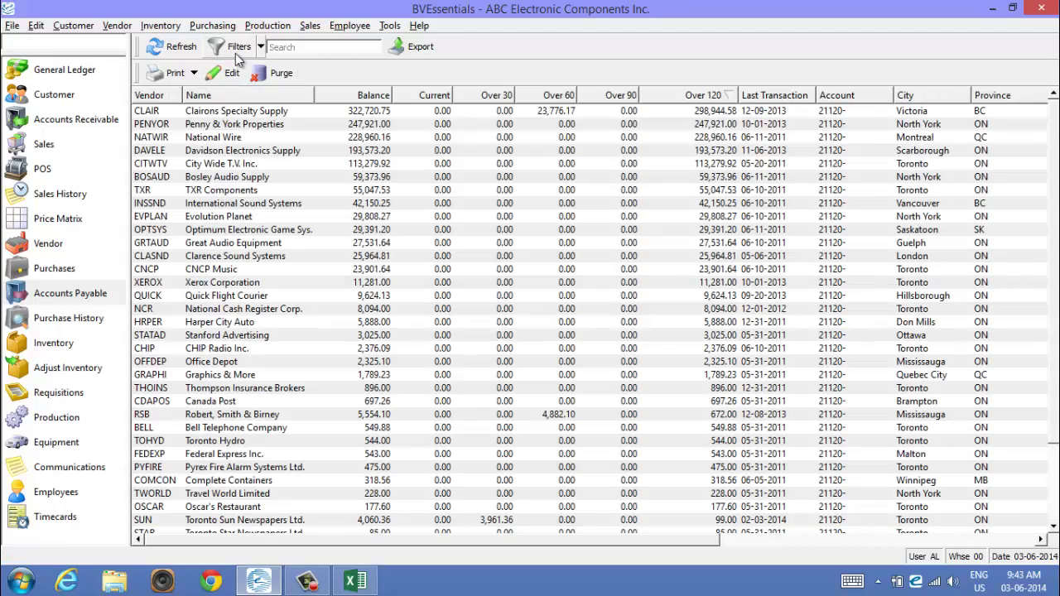
Sort the vendor list by Name and export it as the Excel file ap_aged.xls to the Desktop folder
left_click(232, 96)
left_click(285, 138)
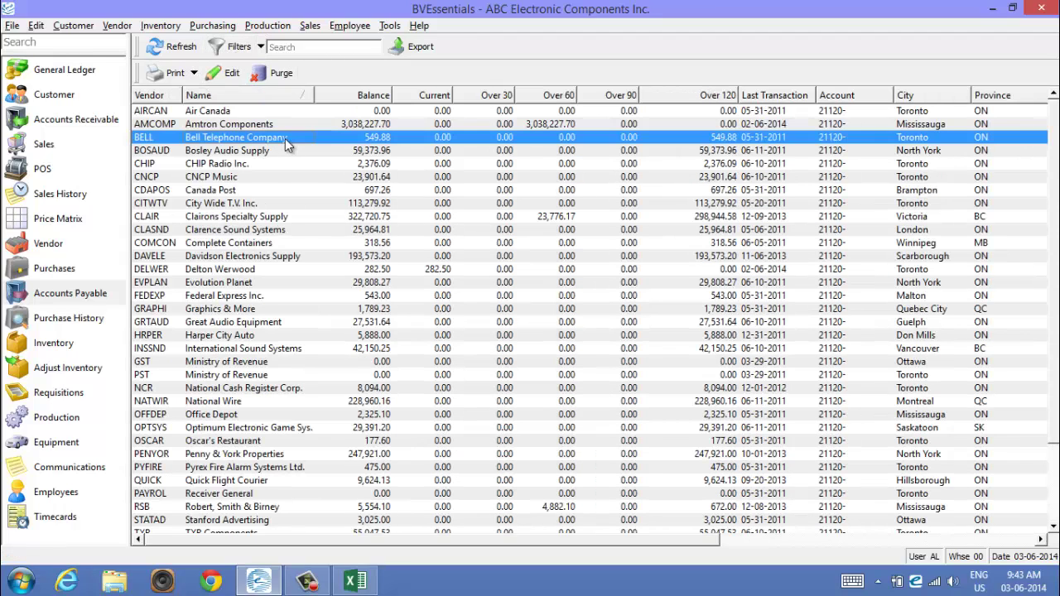
left_click(403, 51)
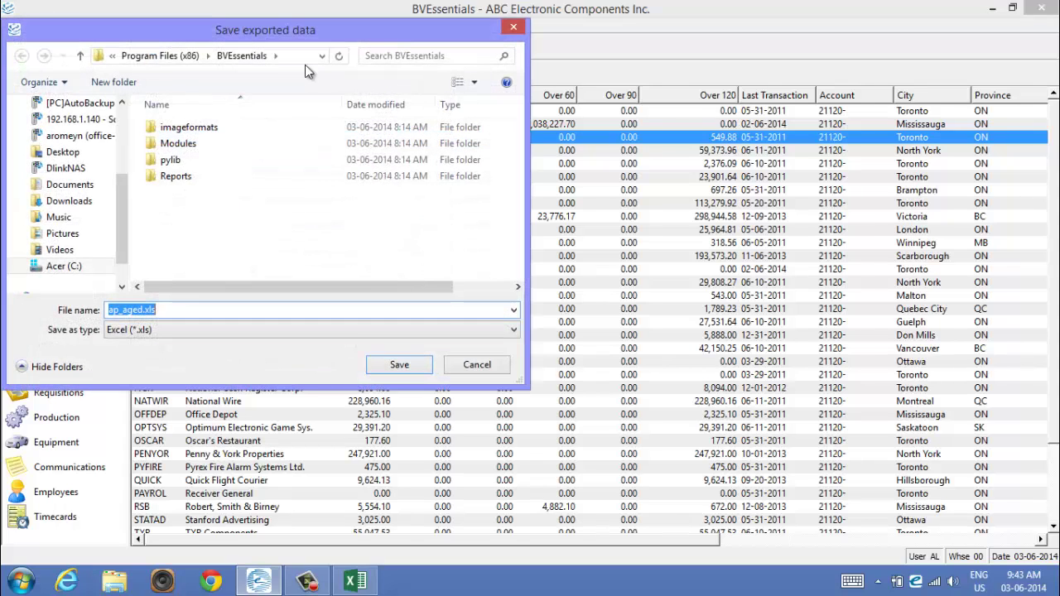
left_click(398, 365)
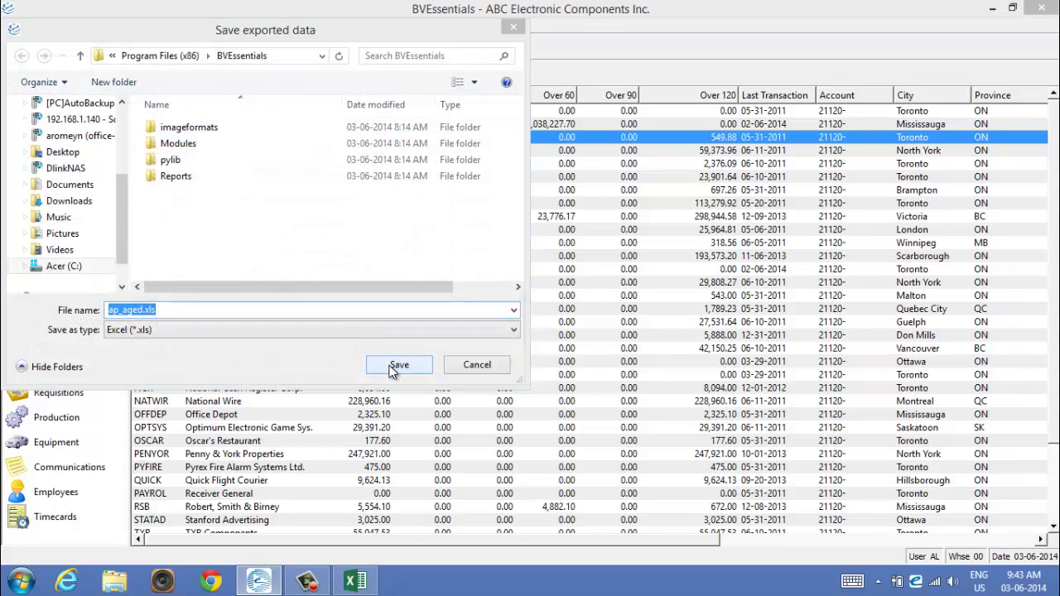
left_click(556, 314)
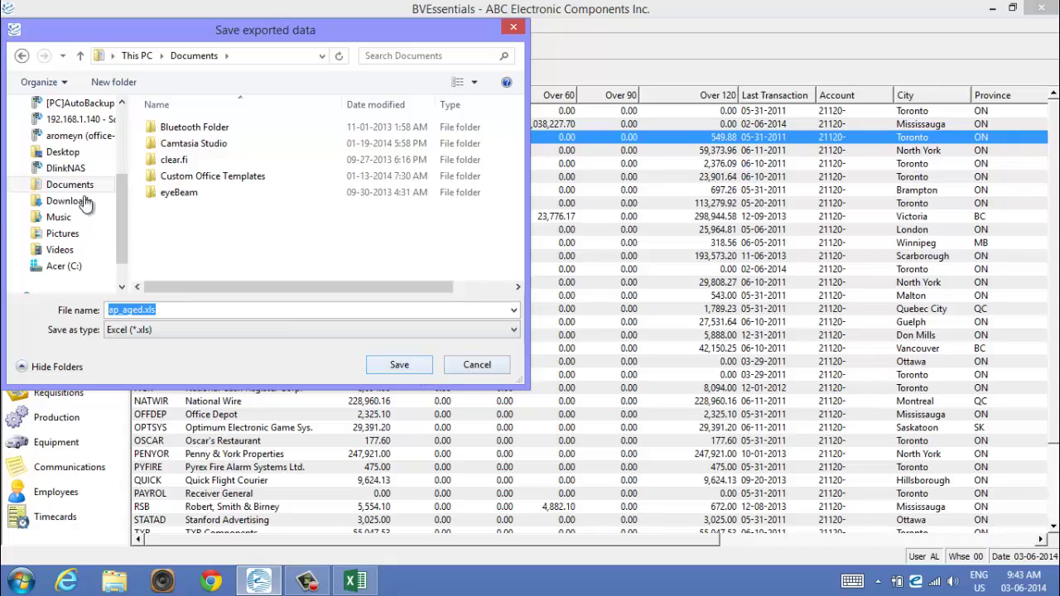
left_click(64, 153)
left_click(399, 365)
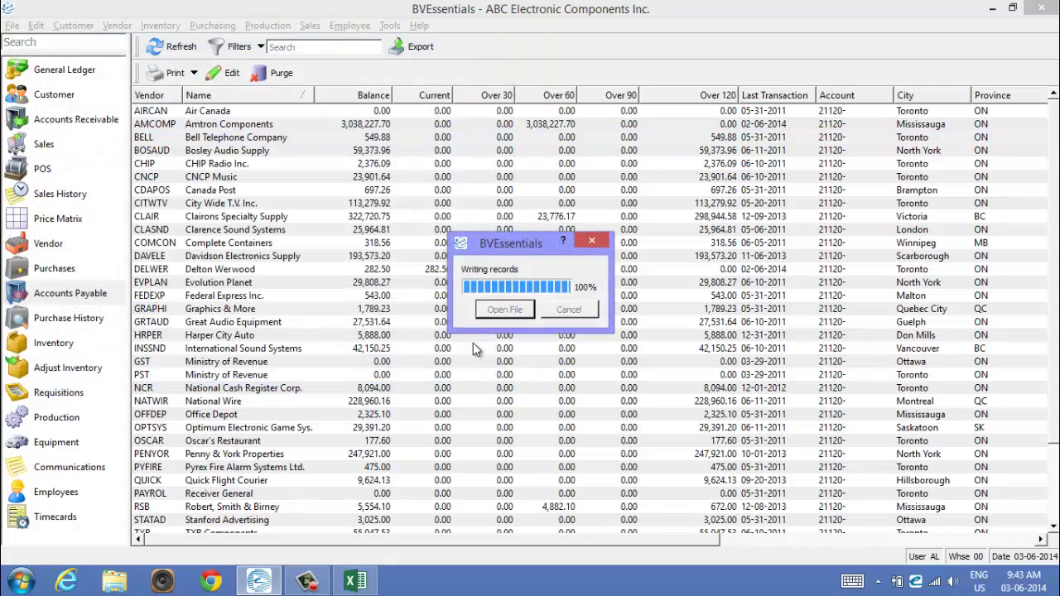
Open the exported ap_aged.xls in Excel and auto-fit all column widths to their contents
left_click(506, 311)
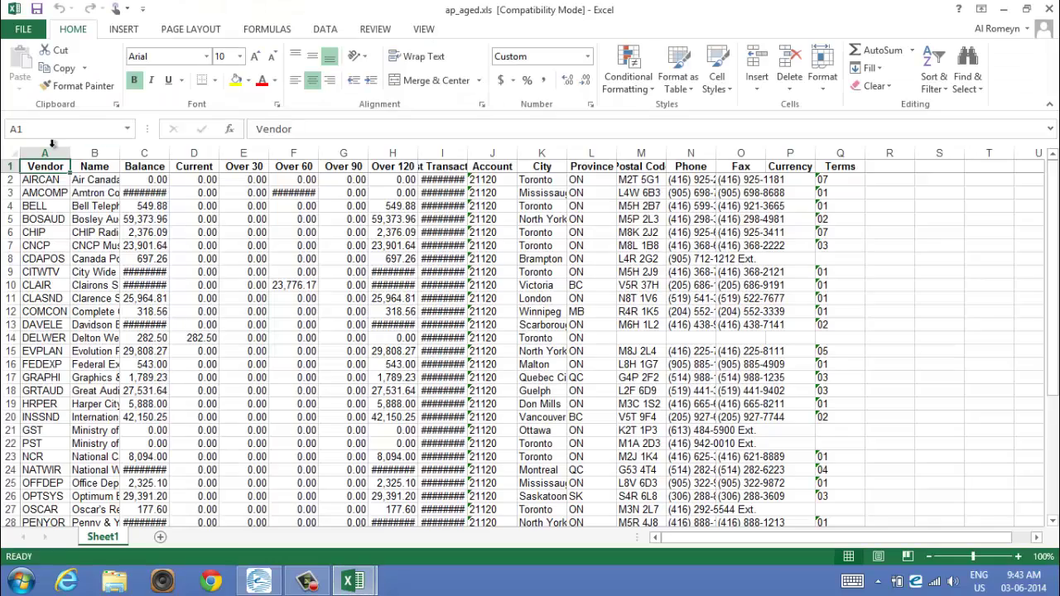
left_click(16, 156)
double_click(70, 154)
left_click(543, 283)
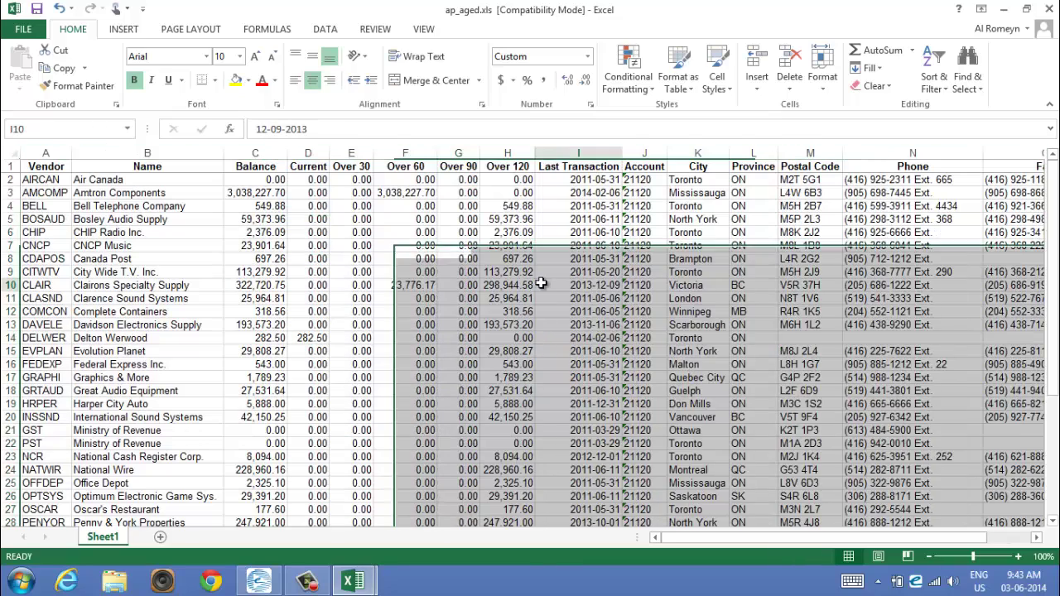
Close the ap_aged.xls workbook, return to BVEssentials and dismiss the export progress window
left_click(1045, 9)
left_click(539, 309)
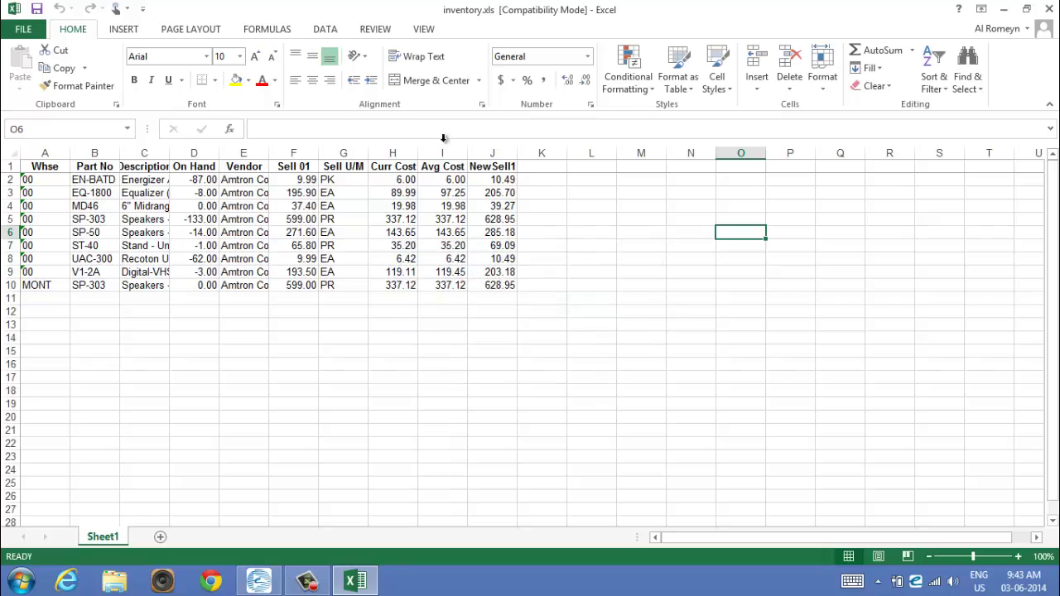
left_click(1002, 10)
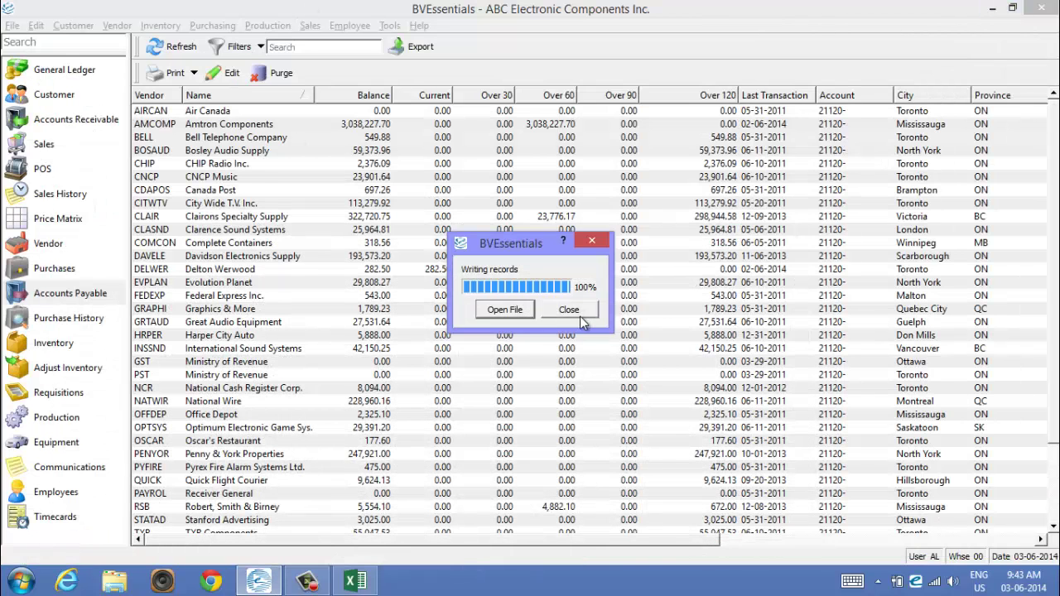
left_click(579, 314)
Sort the vendor list by Over 120 in descending order and open the Toronto Sun Newspapers Ltd. record
left_click(220, 113)
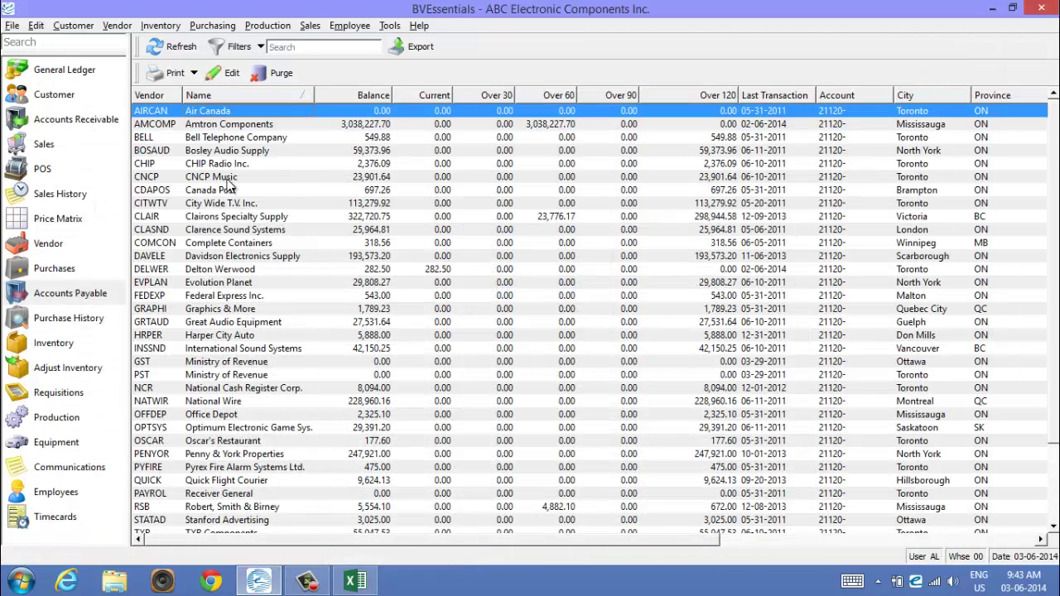
left_click(727, 100)
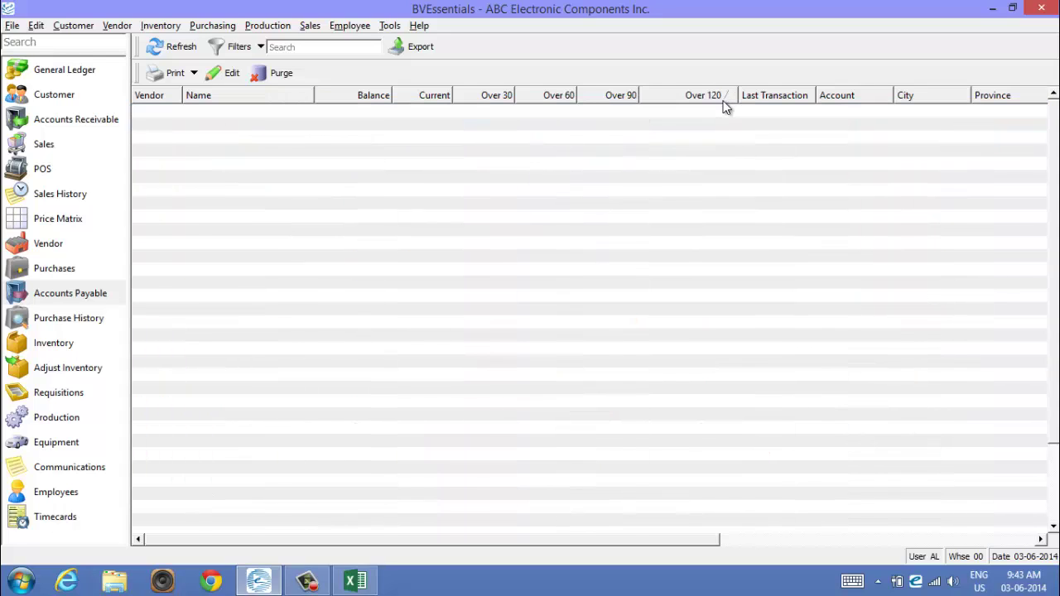
left_click(727, 102)
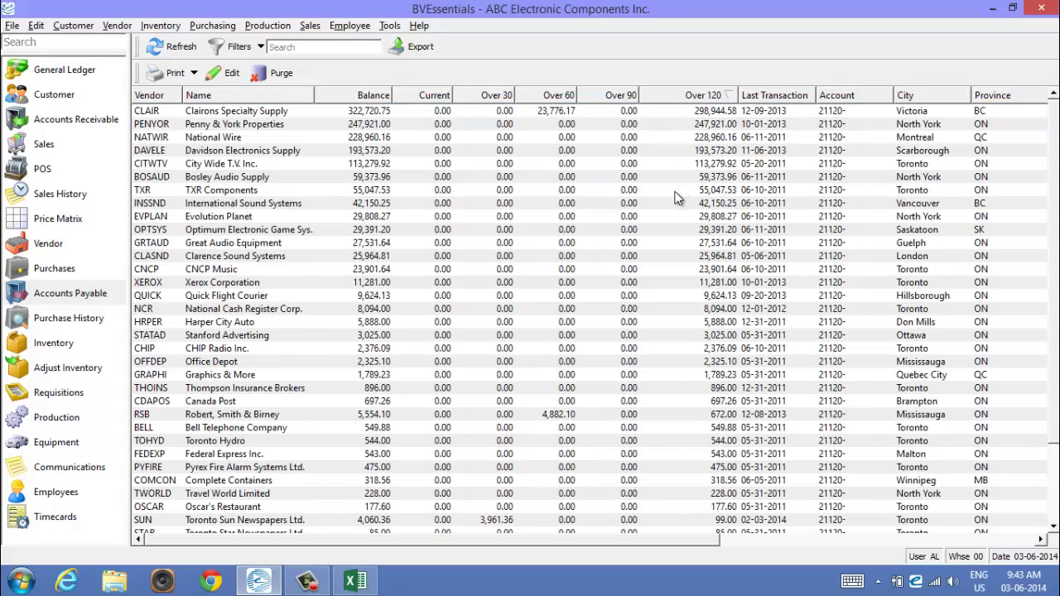
scroll(675, 197, "down", 2)
double_click(387, 435)
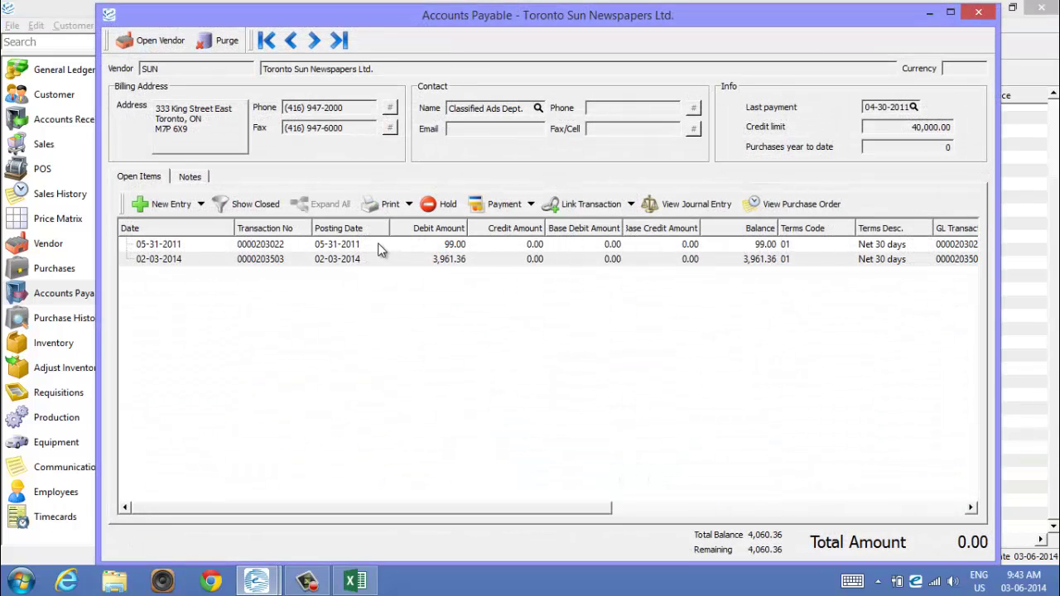
Select both open items, dated 05-31-2011 and 02-03-2014, and start a payment entry for them
left_click(322, 247)
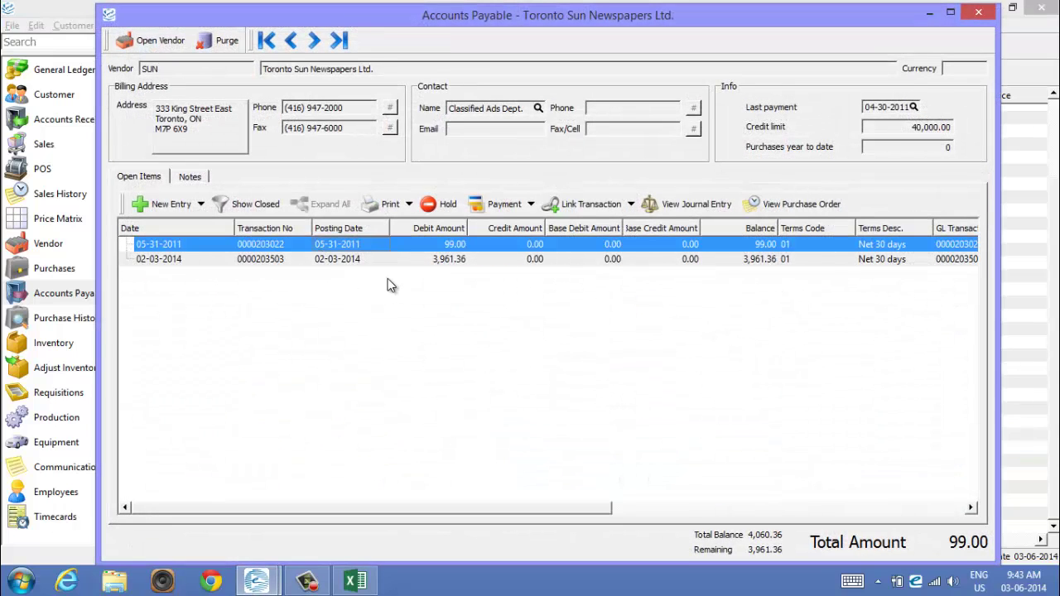
left_click(427, 249)
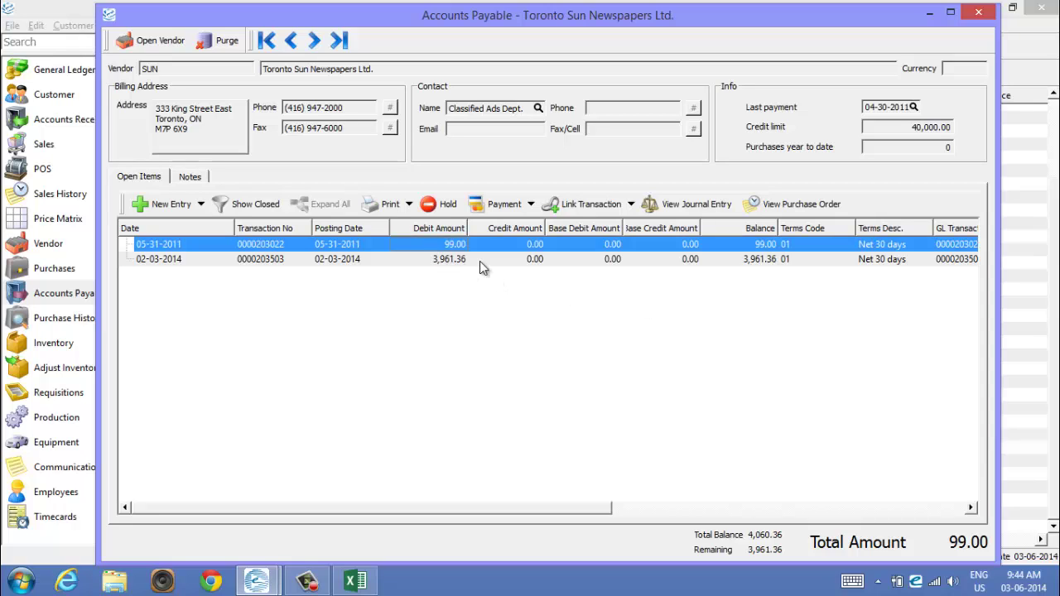
left_click(449, 259, "ctrl")
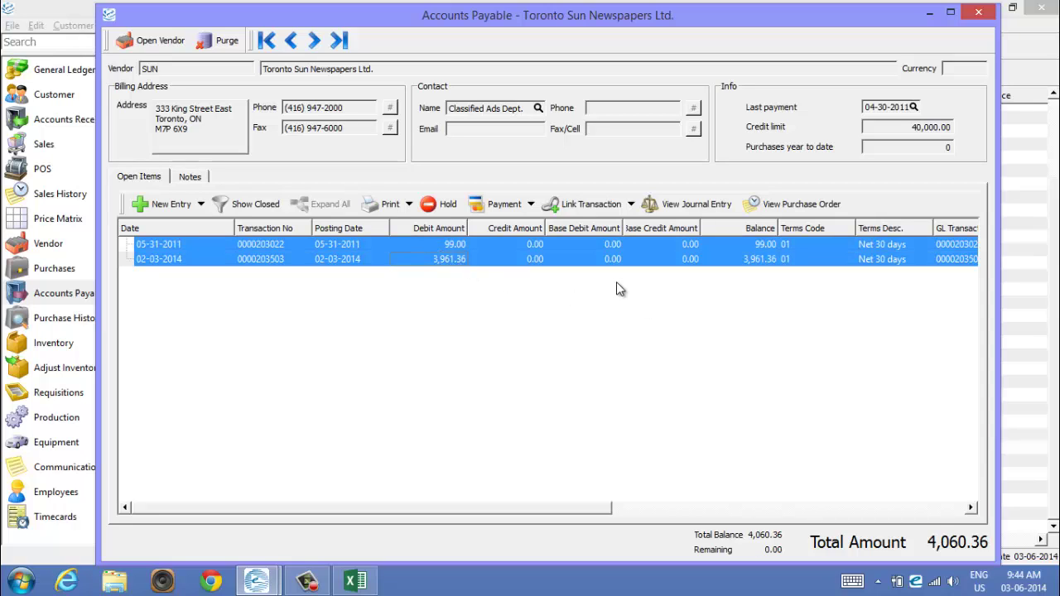
left_click(499, 205)
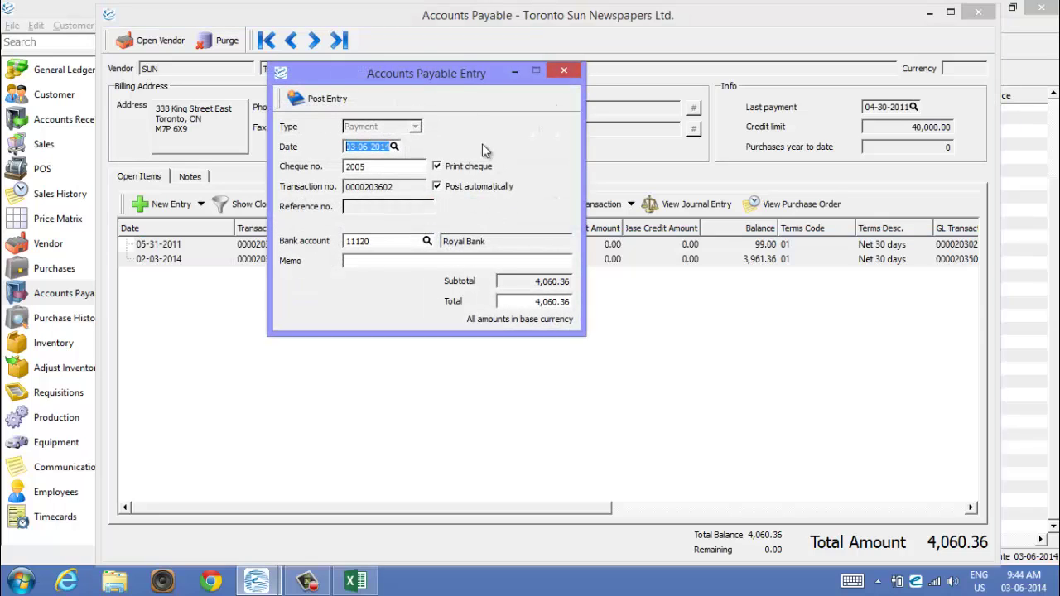
Enter 2006 as the payment's cheque number, replace it with "on", and turn Print cheque back on
left_click_drag(455, 73, 469, 80)
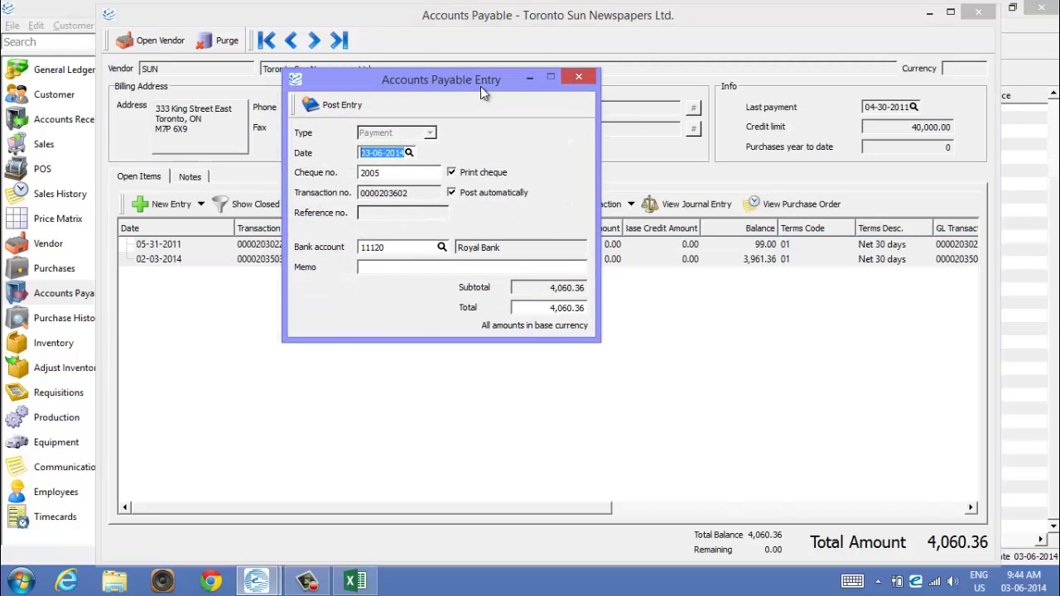
left_click(419, 172)
type("6")
double_click(404, 178)
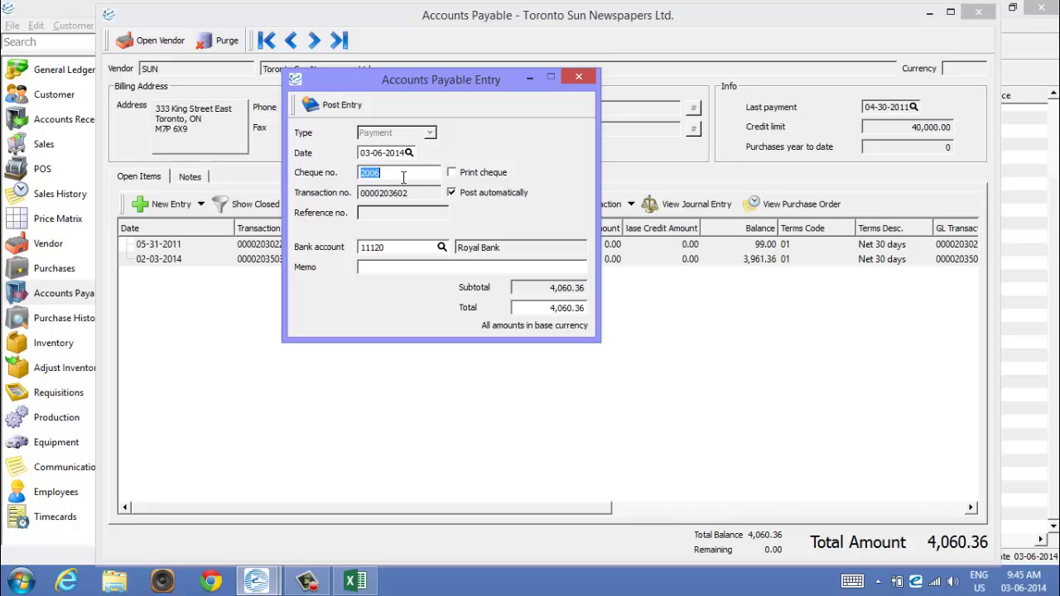
type("on")
left_click(488, 175)
Post the payment entry and accept its journal entry for Accounts Payable and Royal Bank
left_click(342, 108)
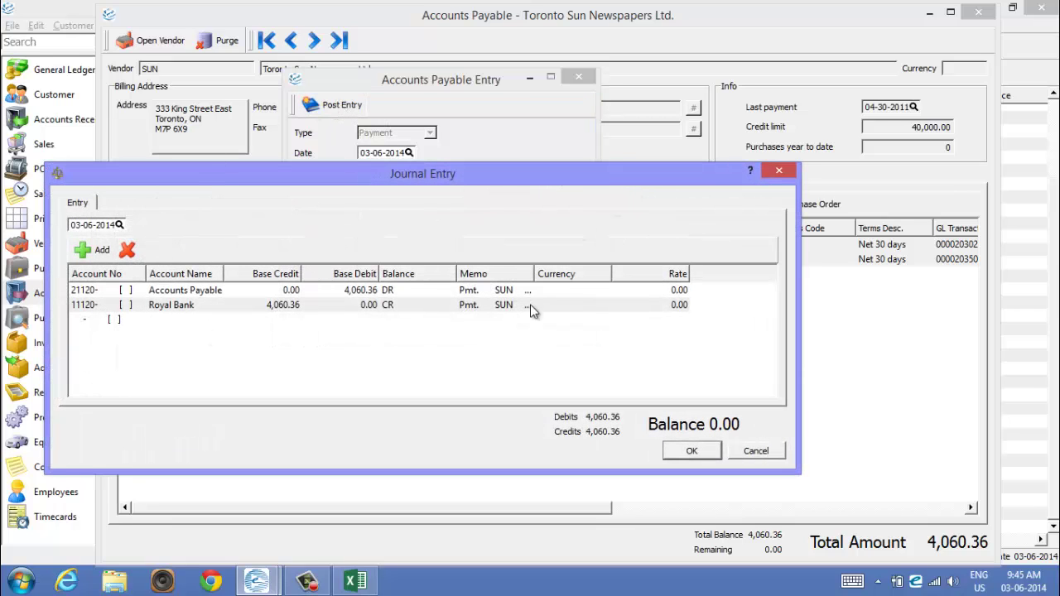
left_click(297, 308)
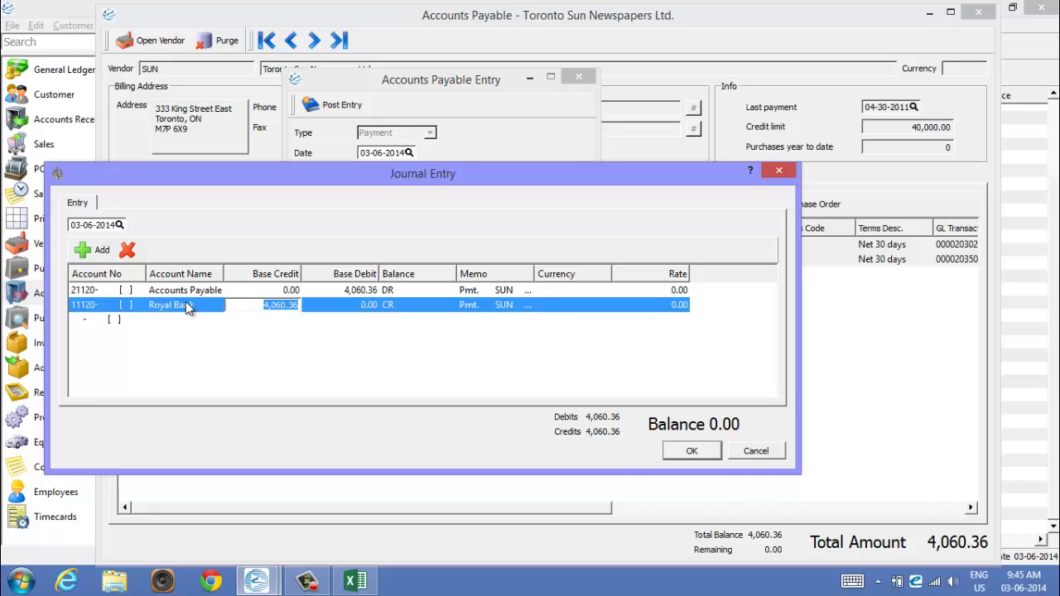
left_click(685, 451)
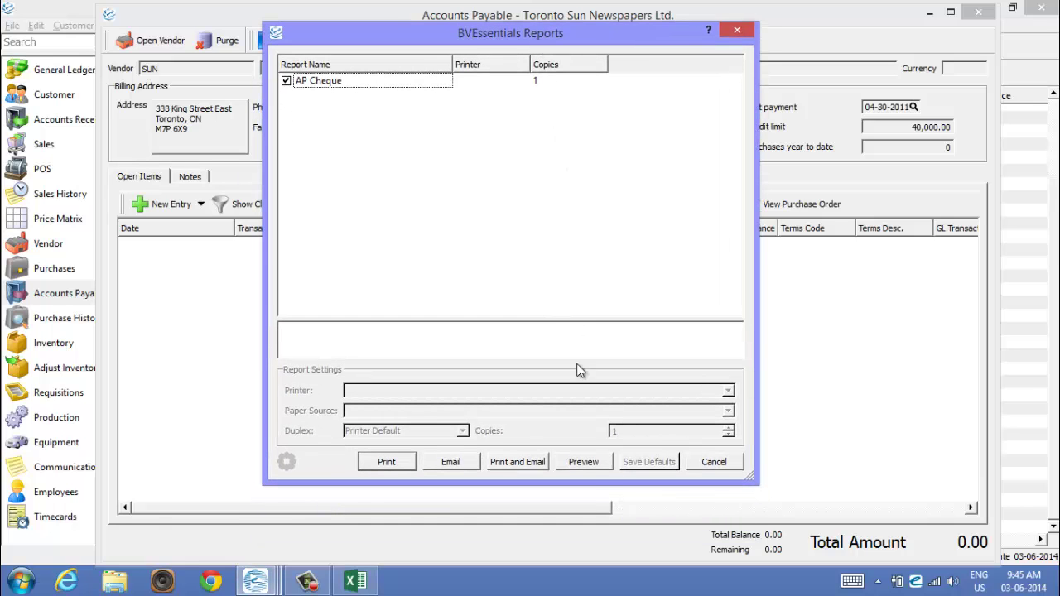
Preview the AP Cheque report in an enlarged viewer, and close it along with the Toronto Sun Newspapers Ltd. record
left_click(591, 465)
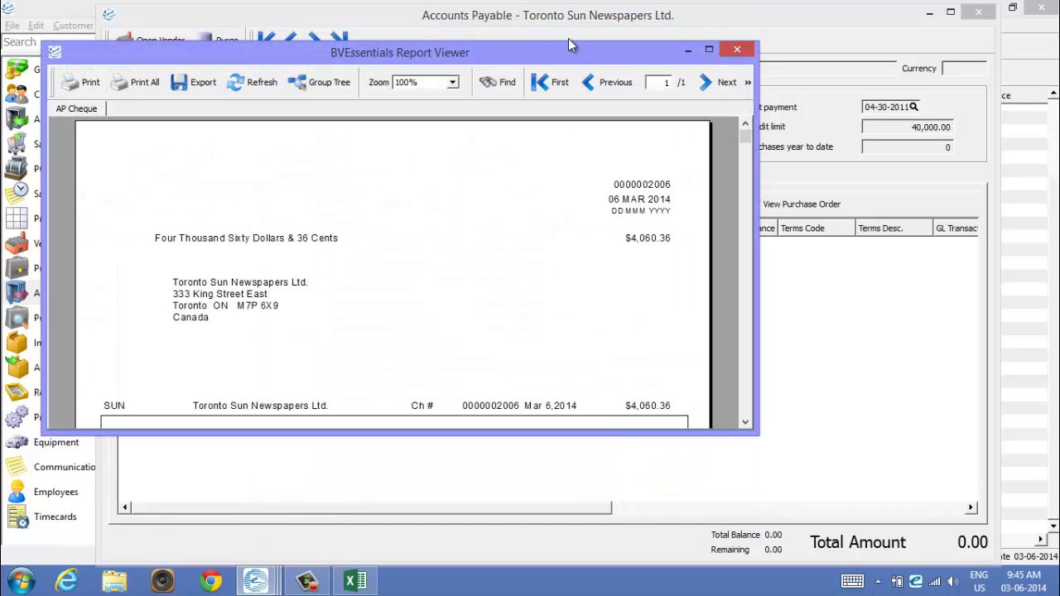
double_click(580, 53)
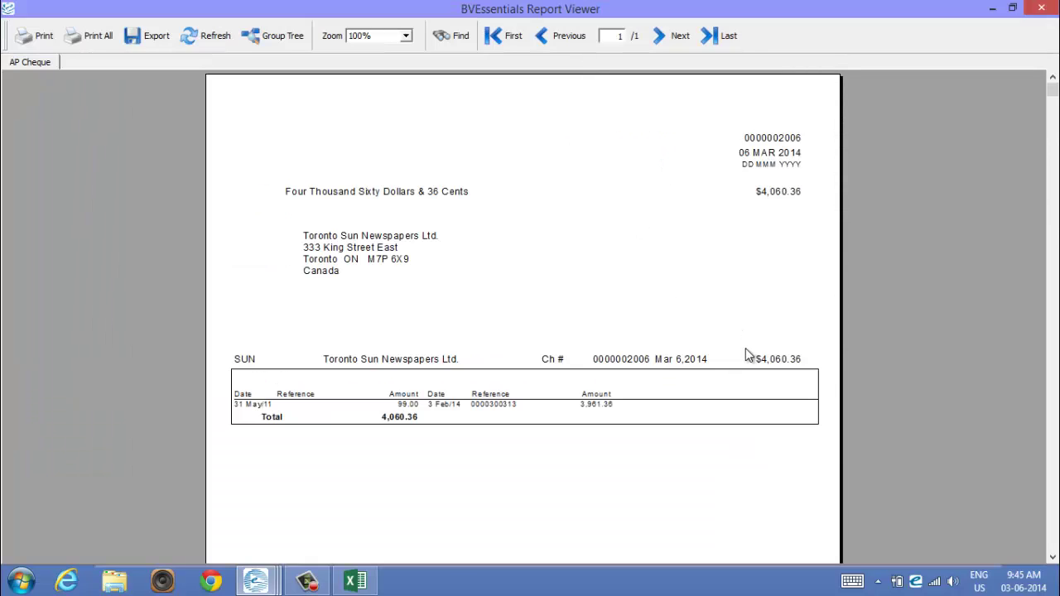
left_click(1040, 8)
left_click(980, 14)
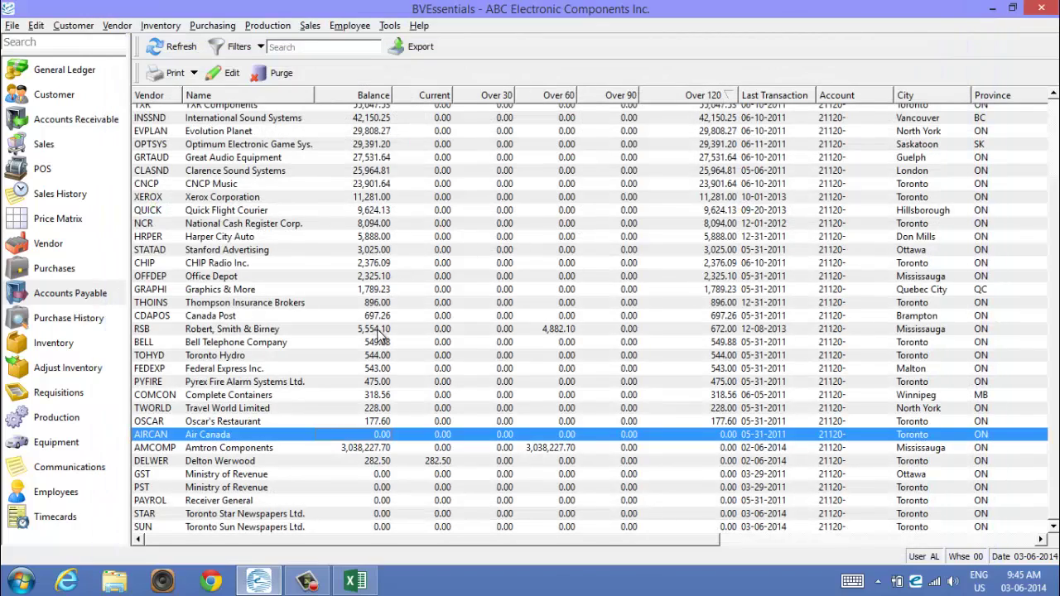
Open the Robert, Smith & Birney payables record and show its closed items with all linked transactions expanded
double_click(377, 331)
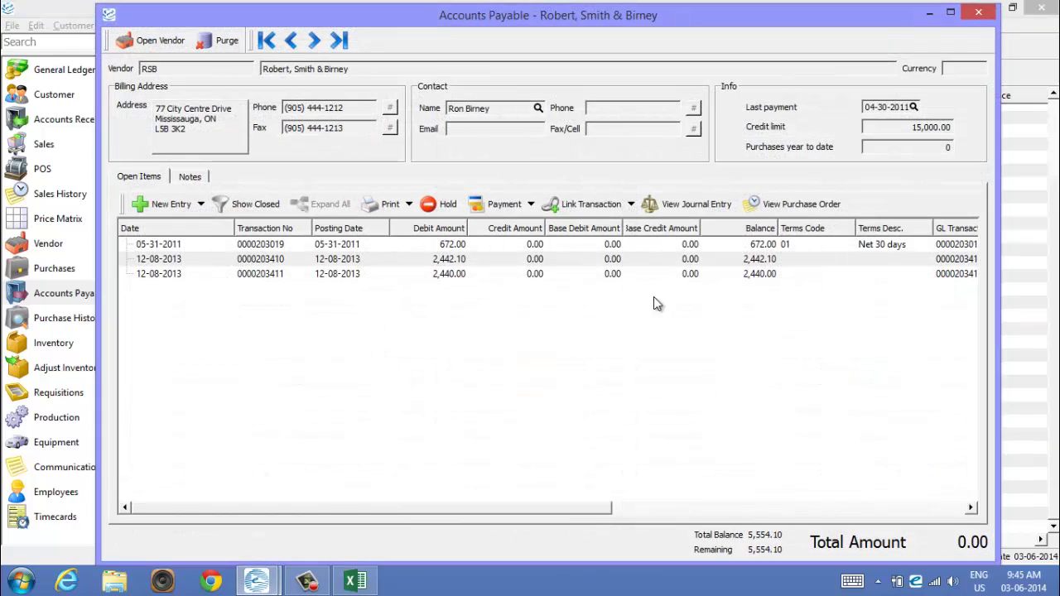
left_click(252, 206)
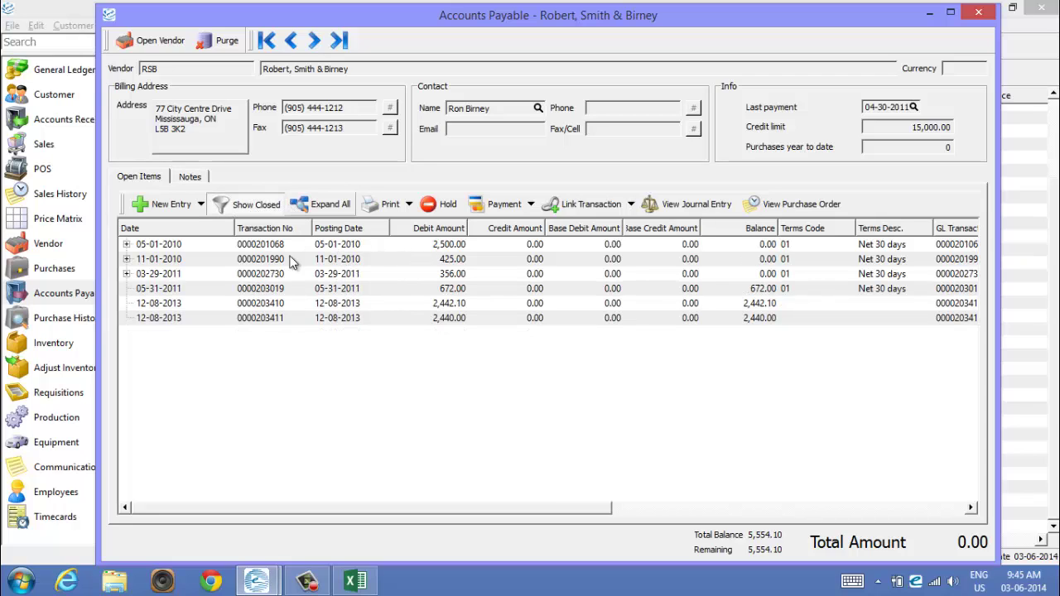
left_click(336, 207)
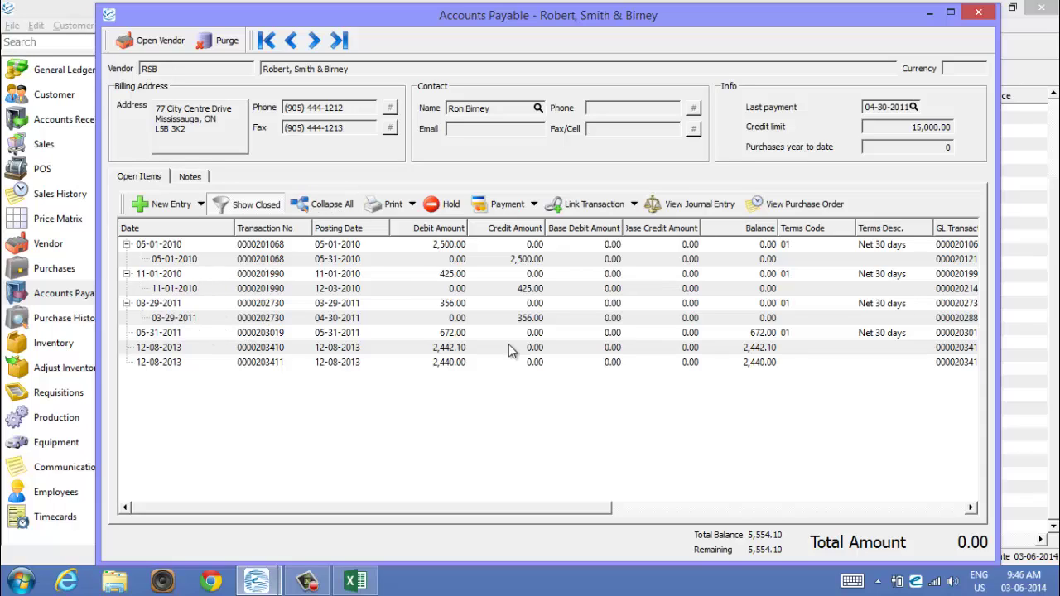
Unlink the 2,500.00, 425.00 and 356.00 payments from their closed invoices and hide closed items
left_click(199, 321)
left_click(198, 289, "ctrl")
left_click(199, 260, "ctrl")
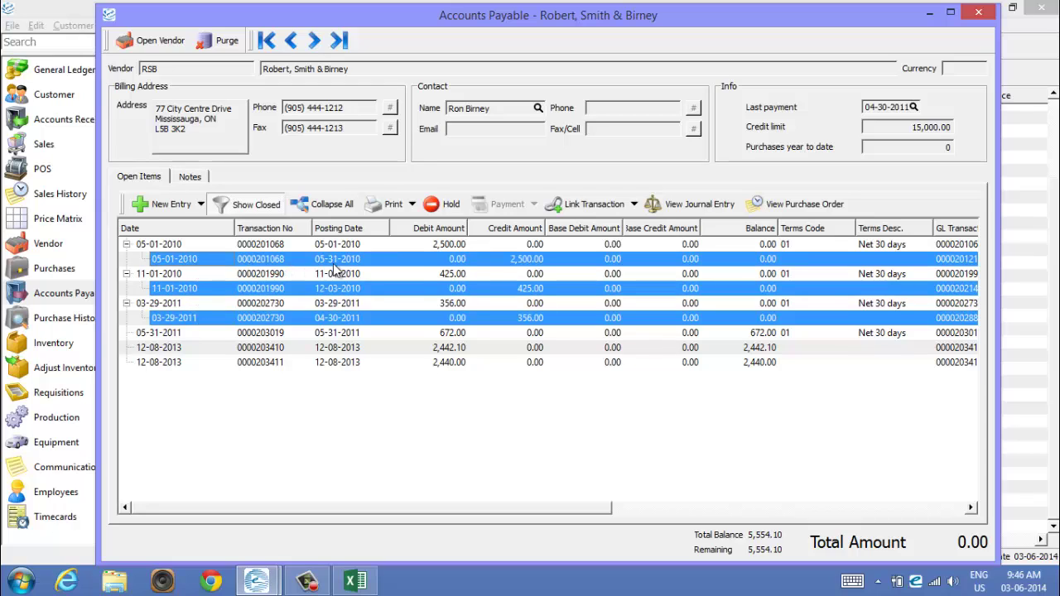
left_click(634, 205)
left_click(594, 223)
left_click(245, 206)
Link the 2,500.00 invoice dated 05-01-2010 with the matching payment dated 05-31-2010
left_click(370, 305)
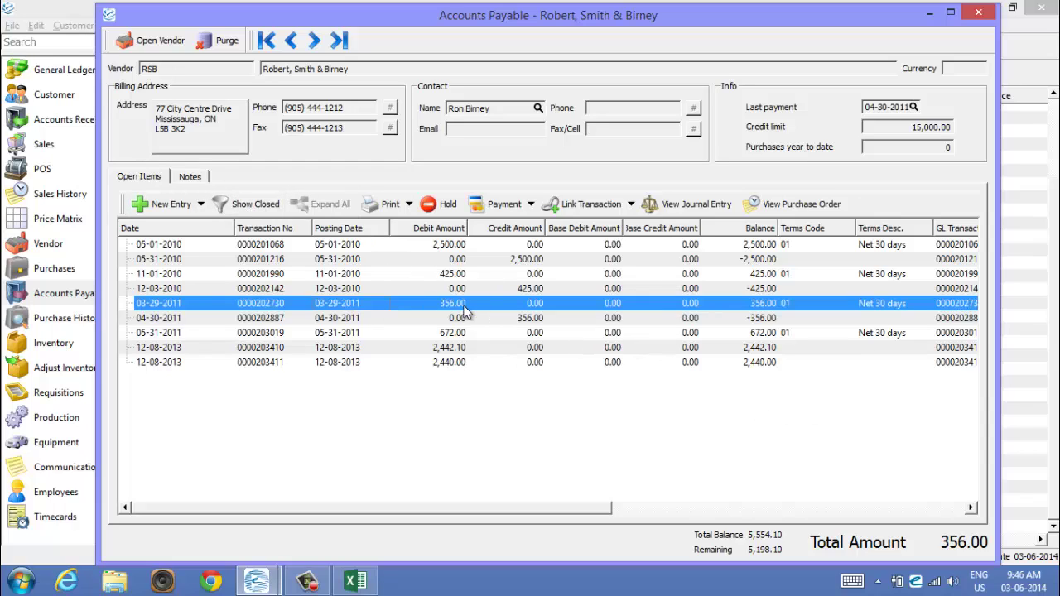
left_click(466, 244)
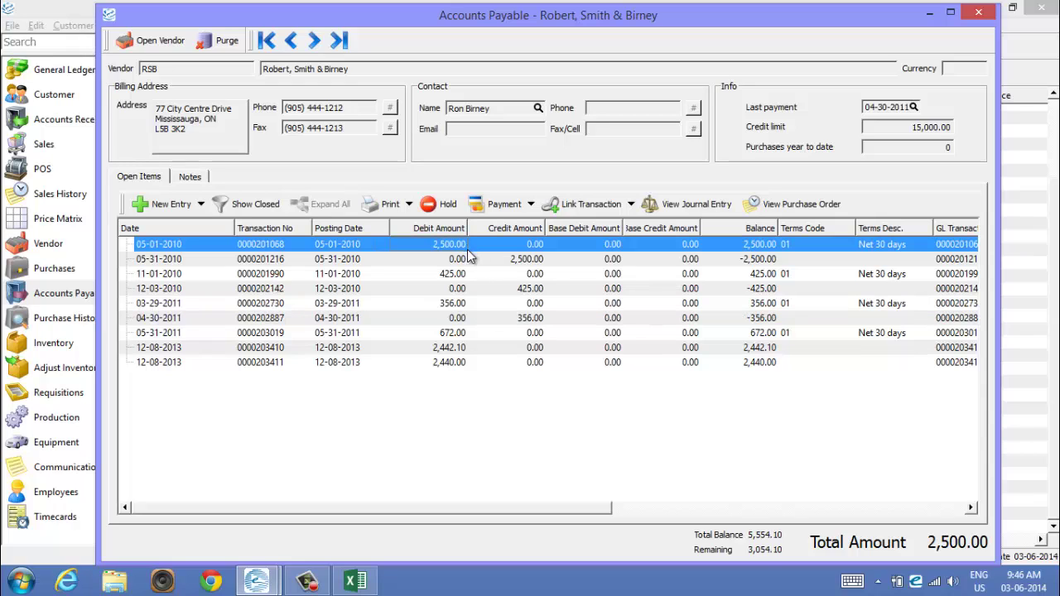
left_click(496, 260, "ctrl")
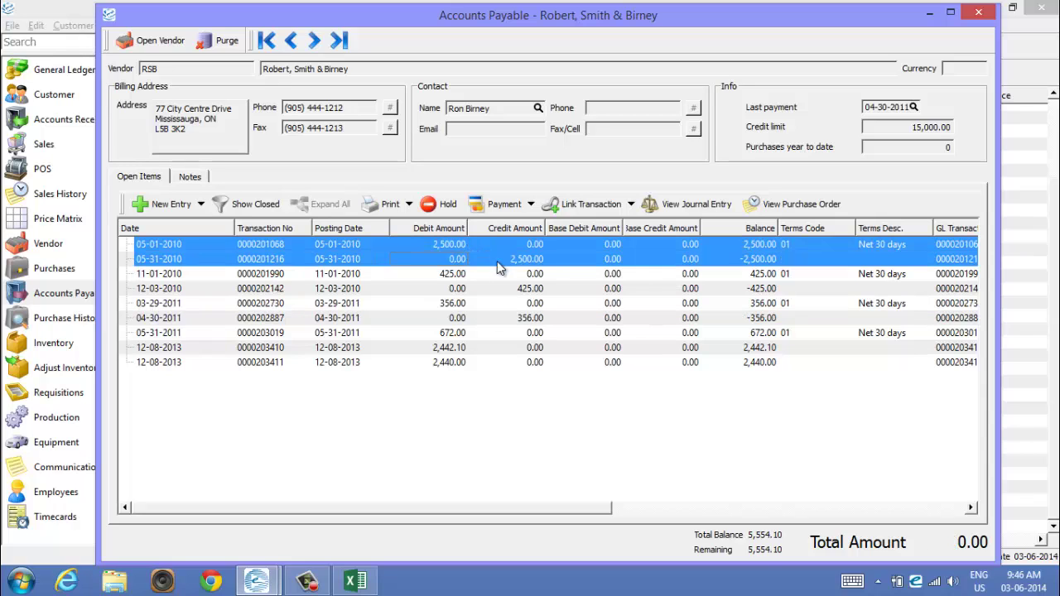
left_click(600, 207)
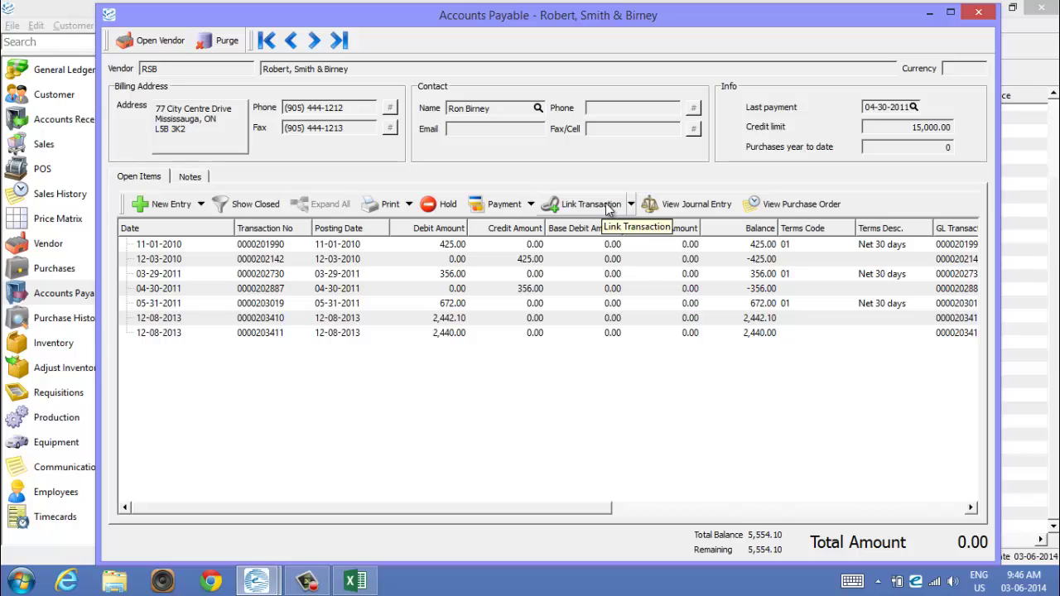
View the journal entry of the 356.00 item dated 03-29-2011 and close it
left_click(530, 261)
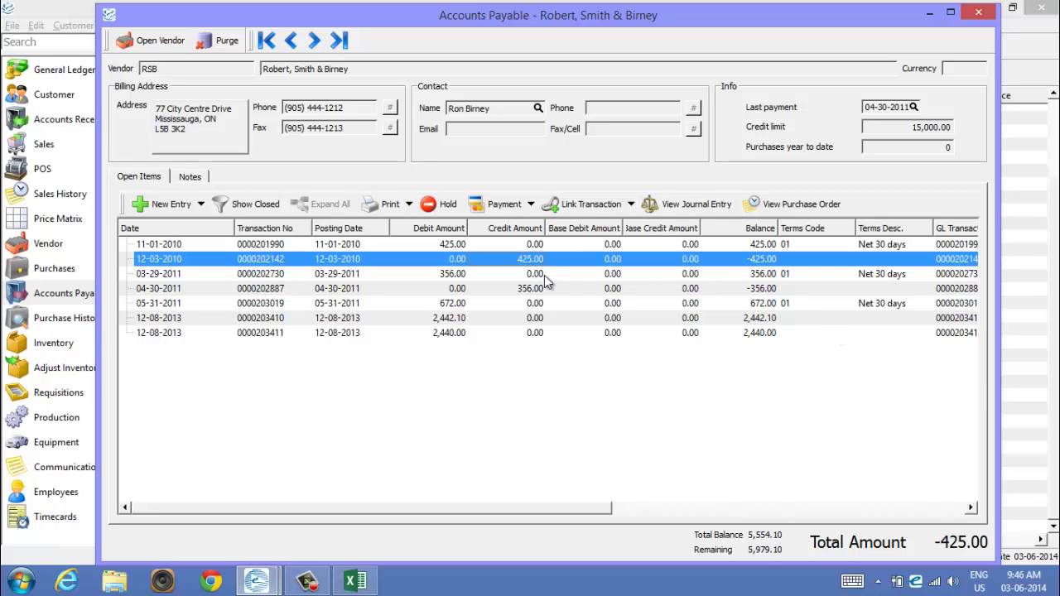
left_click(546, 275)
left_click(687, 204)
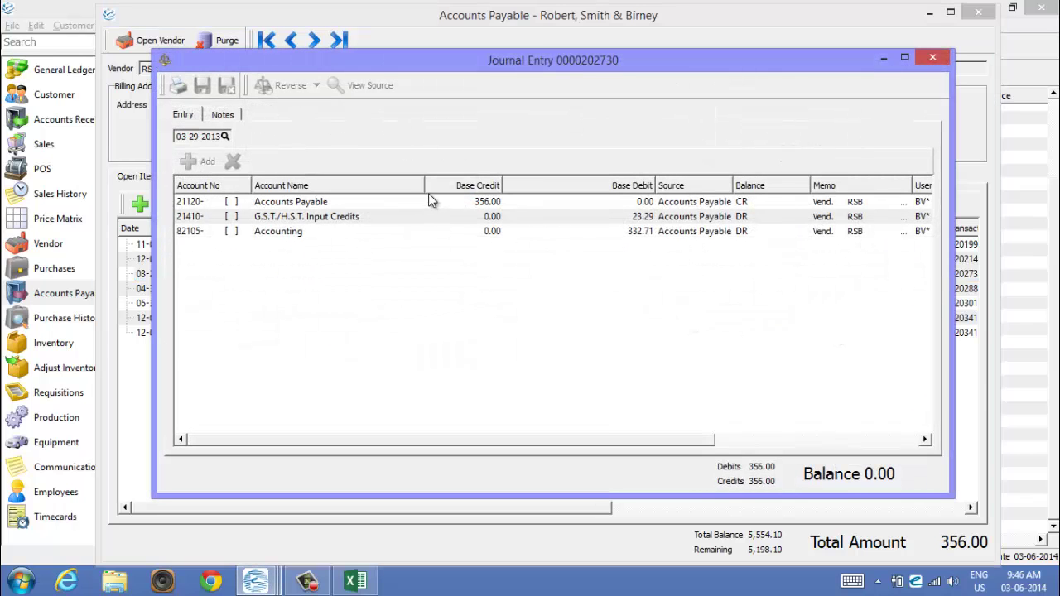
left_click(932, 60)
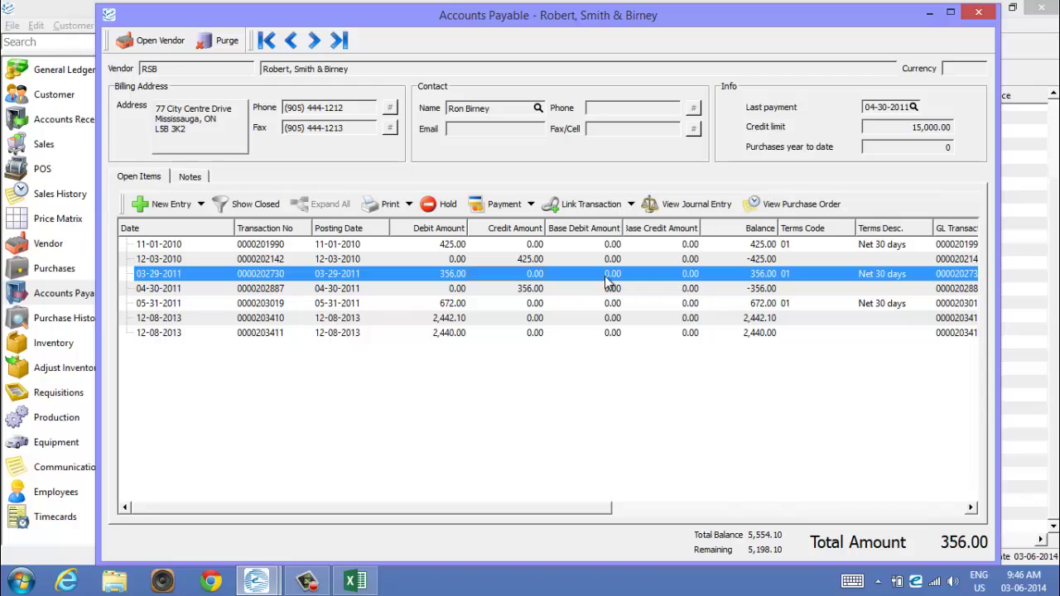
Open the vendor master record and review its payables, purchase history, purchase orders, purchases, billing, general and address details
left_click(424, 319)
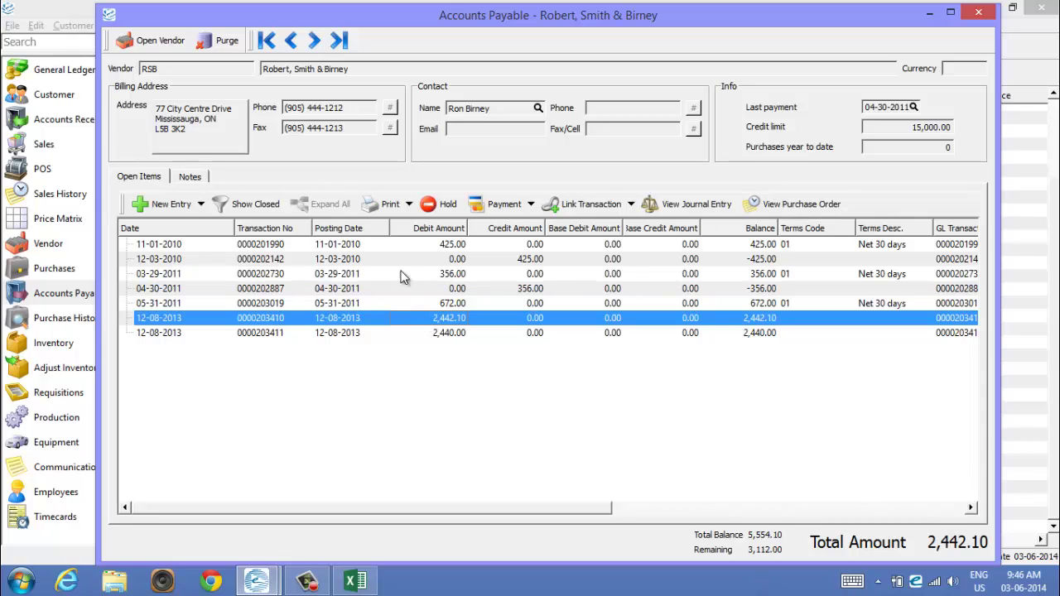
left_click(305, 305)
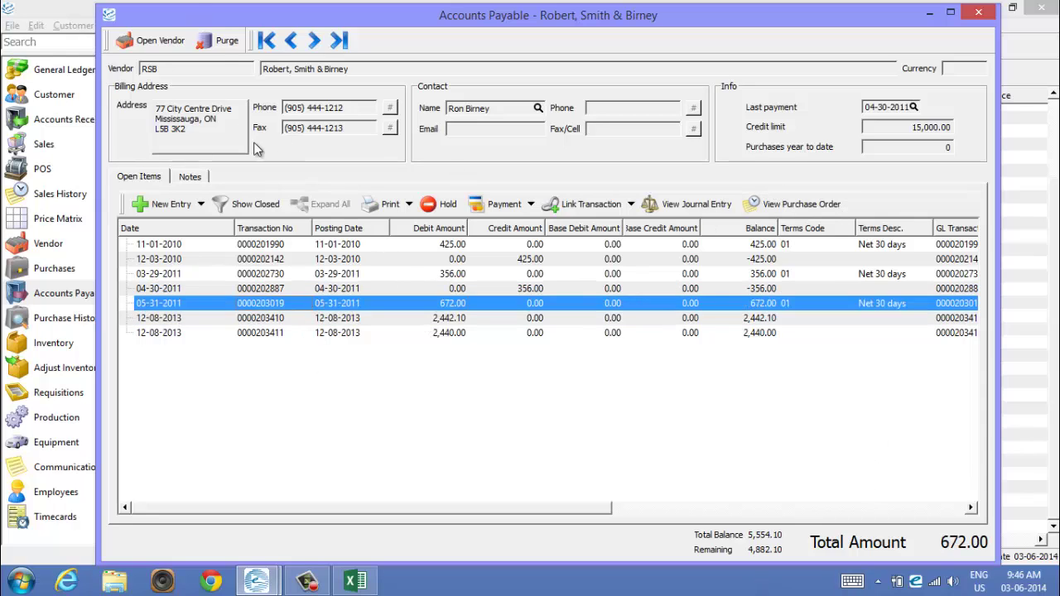
left_click(168, 44)
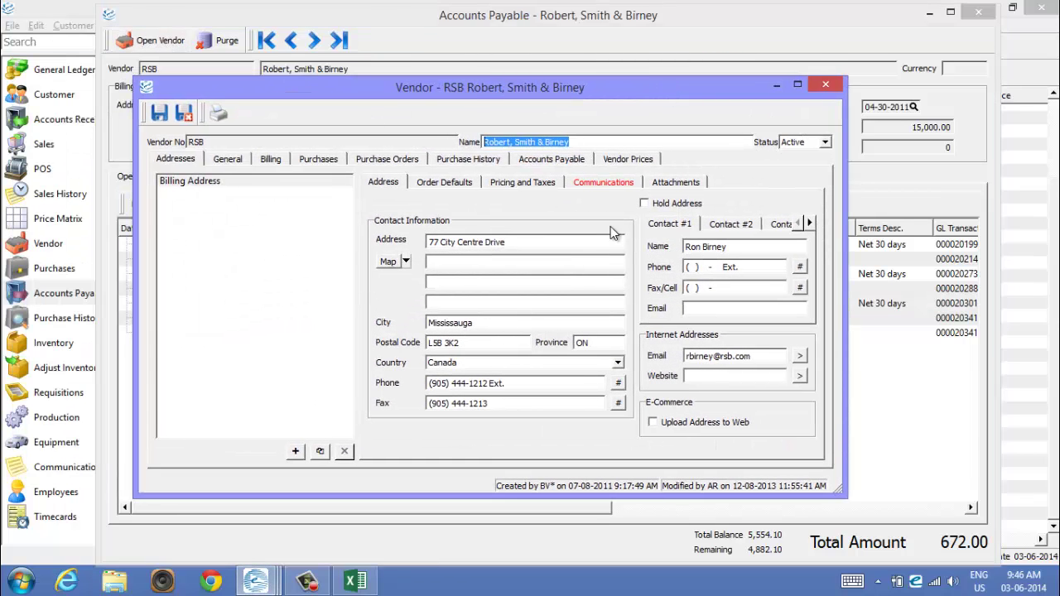
left_click(553, 160)
left_click(468, 159)
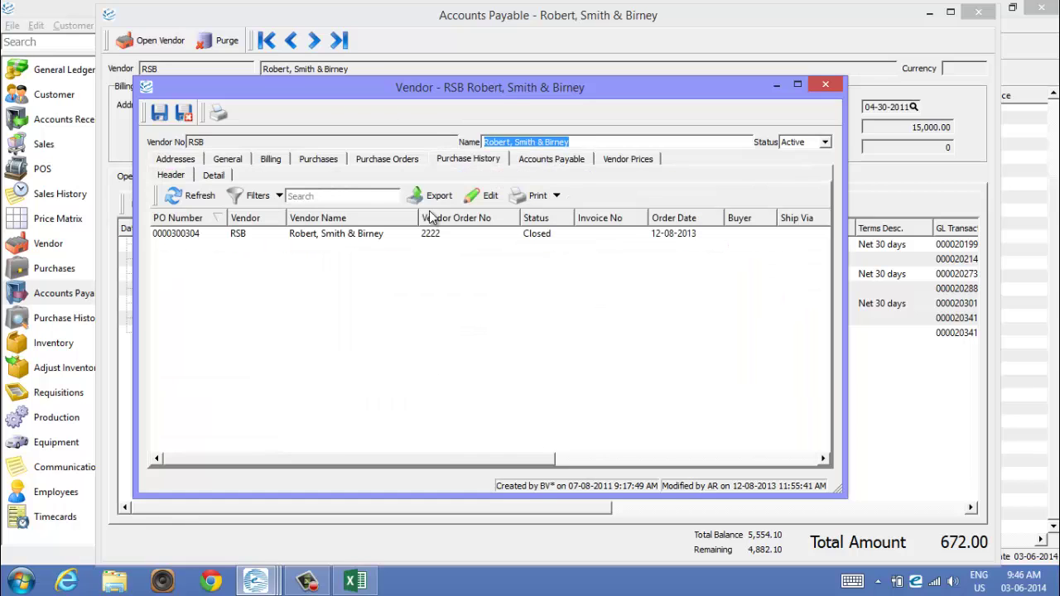
left_click(402, 235)
left_click(391, 159)
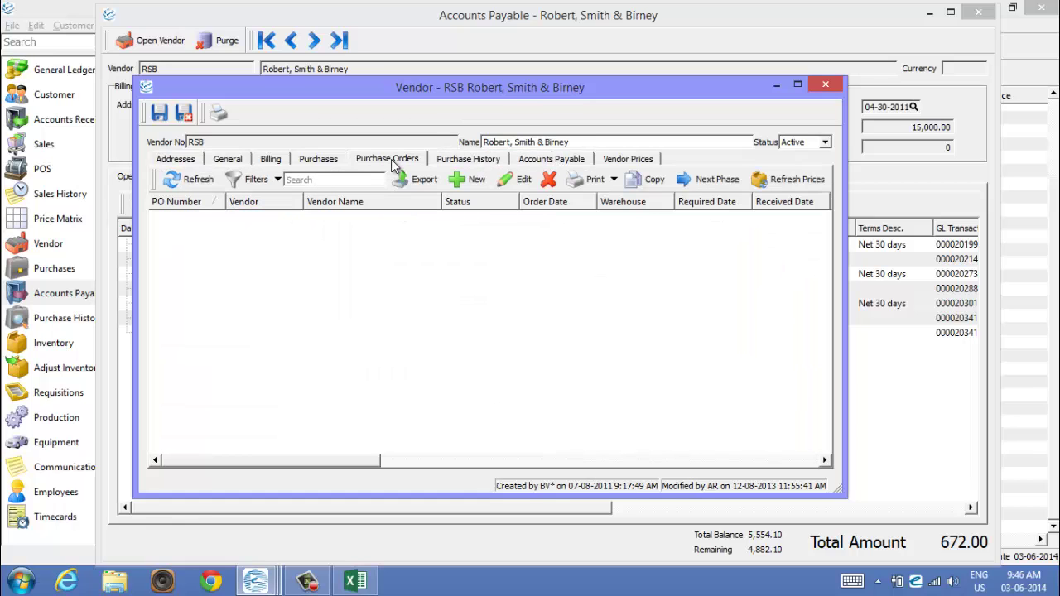
left_click(308, 162)
left_click(272, 162)
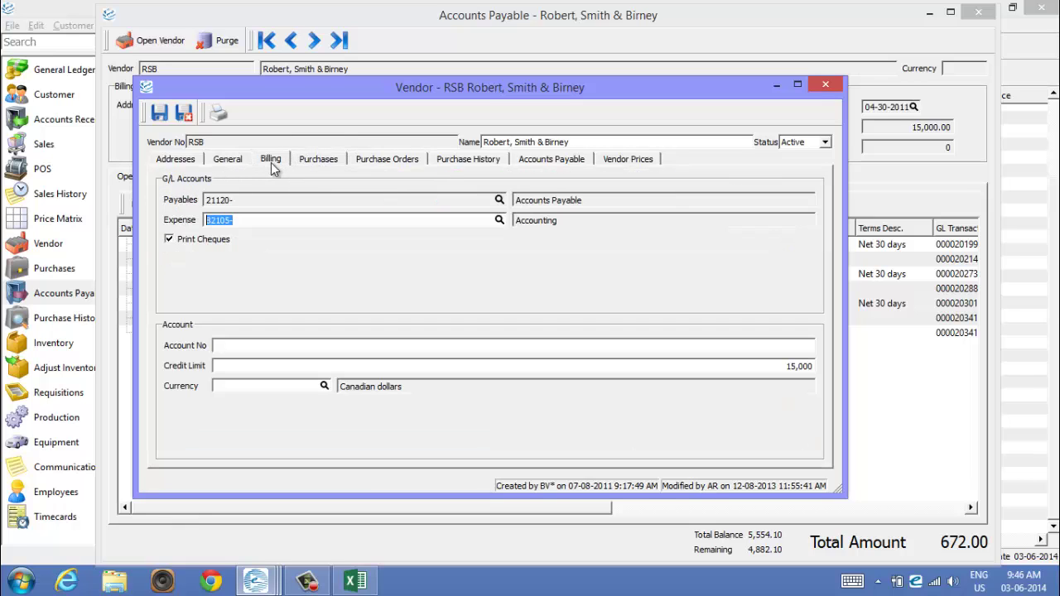
left_click(231, 159)
left_click(183, 158)
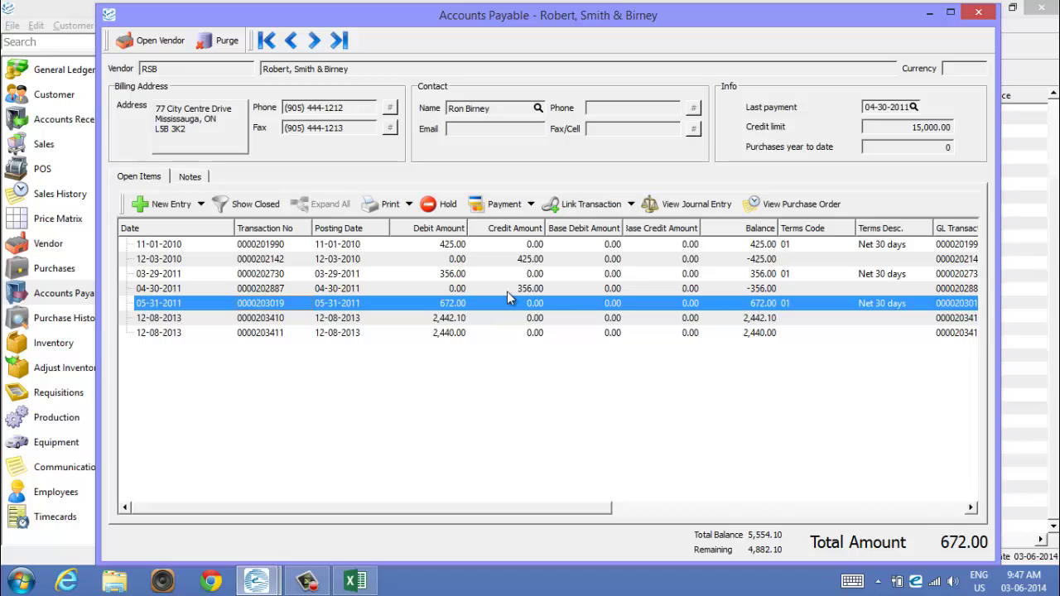
Start a new accounts payable entry and check the available entry types, keeping Invoice selected
left_click(172, 203)
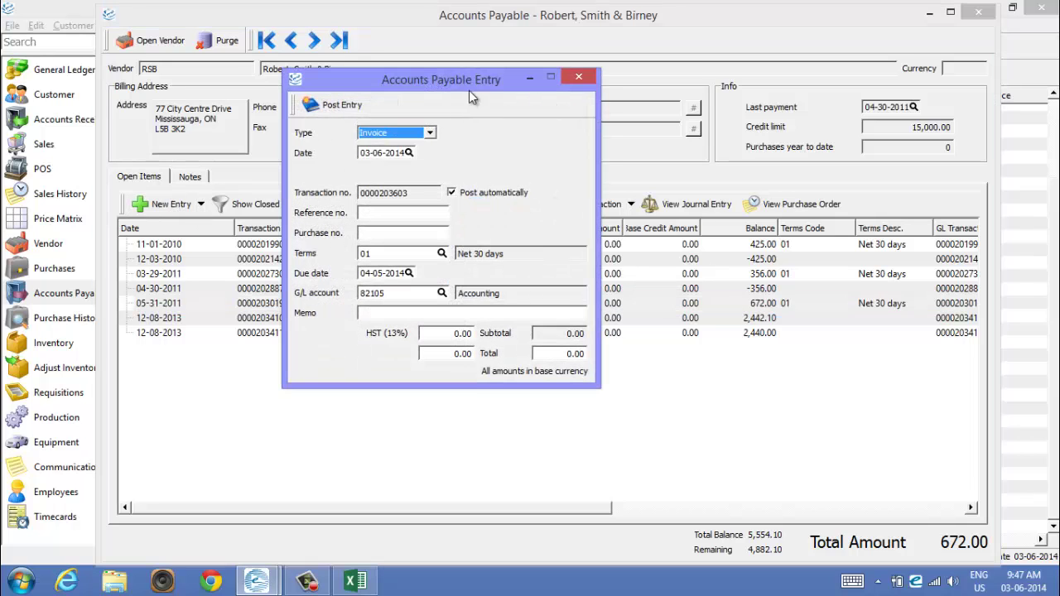
left_click(430, 132)
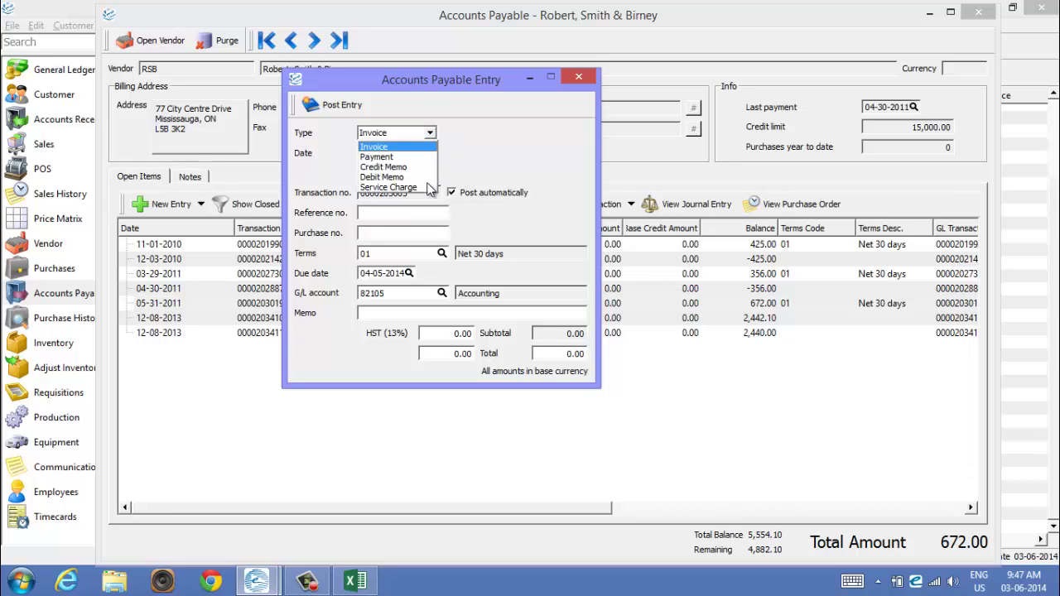
left_click(508, 214)
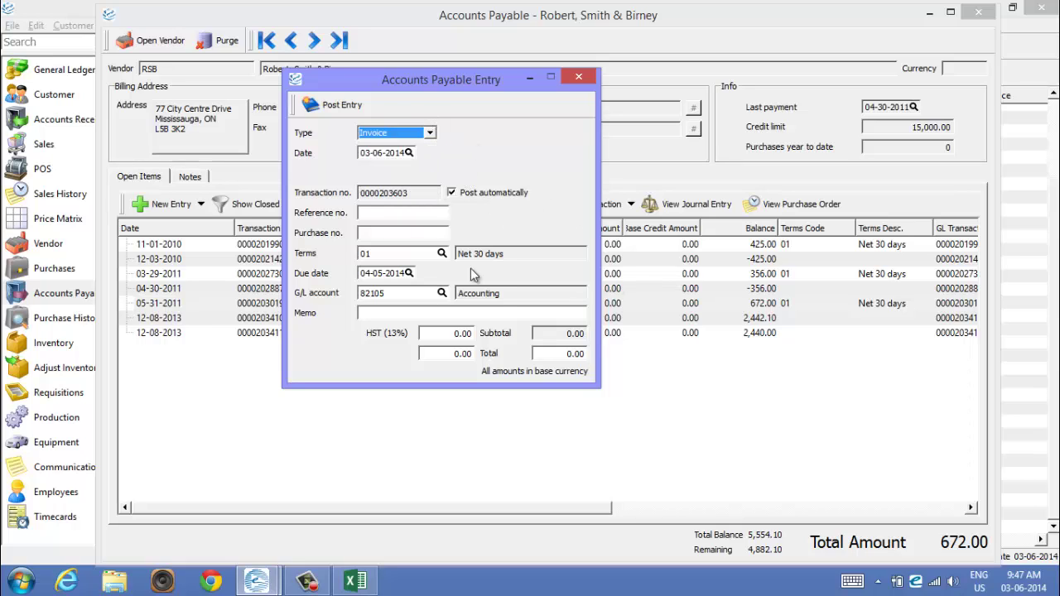